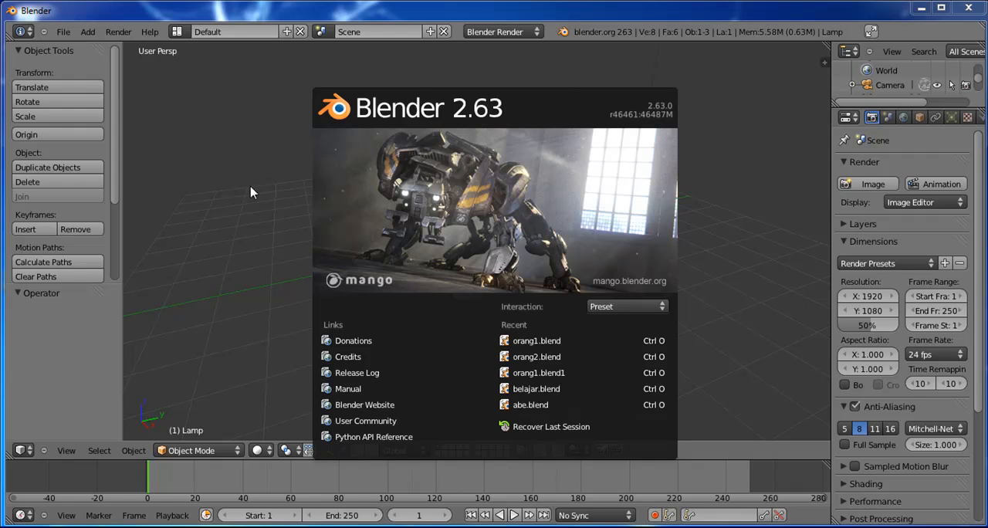
Step: Dismiss the splash screen and orbit the 3D view around the default cube
{"action": "left_click", "coordinate": [224, 266]}
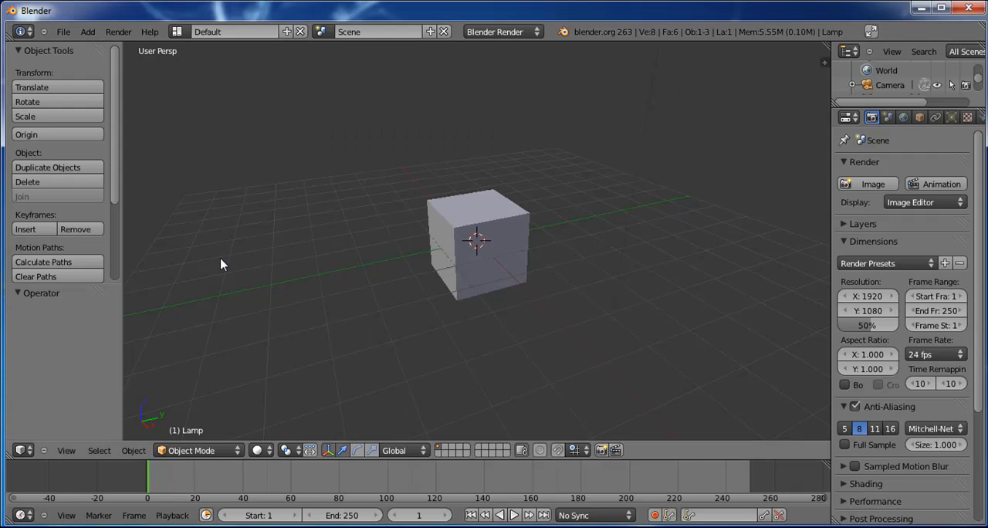
{"action": "middle_click", "coordinate": [415, 272]}
{"action": "left_click_drag", "start_coordinate": [367, 327], "coordinate": [487, 345], "text": "alt"}
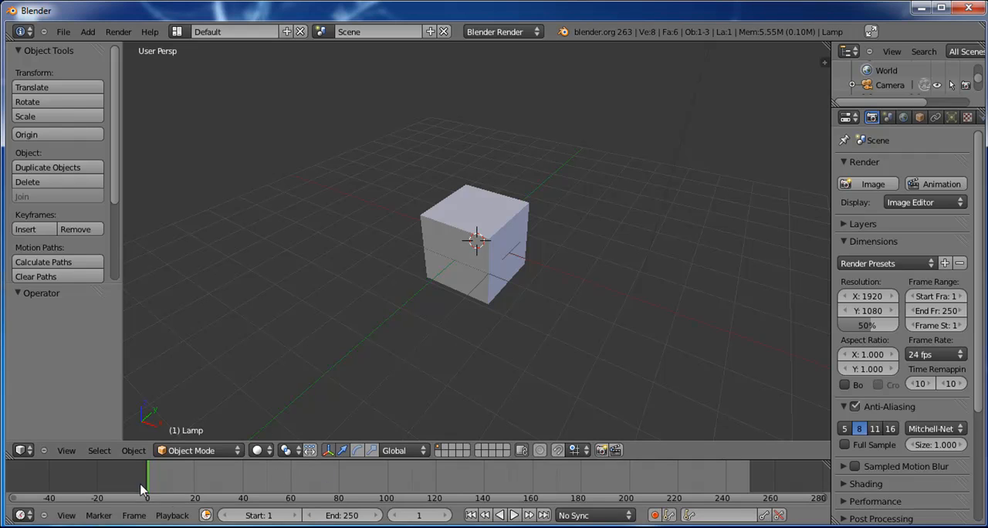
Step: Scrub the playhead through the timeline's frame range and bring it back to frame 0
{"action": "left_click", "coordinate": [162, 478]}
{"action": "right_click_drag", "start_coordinate": [203, 479], "coordinate": [148, 484]}
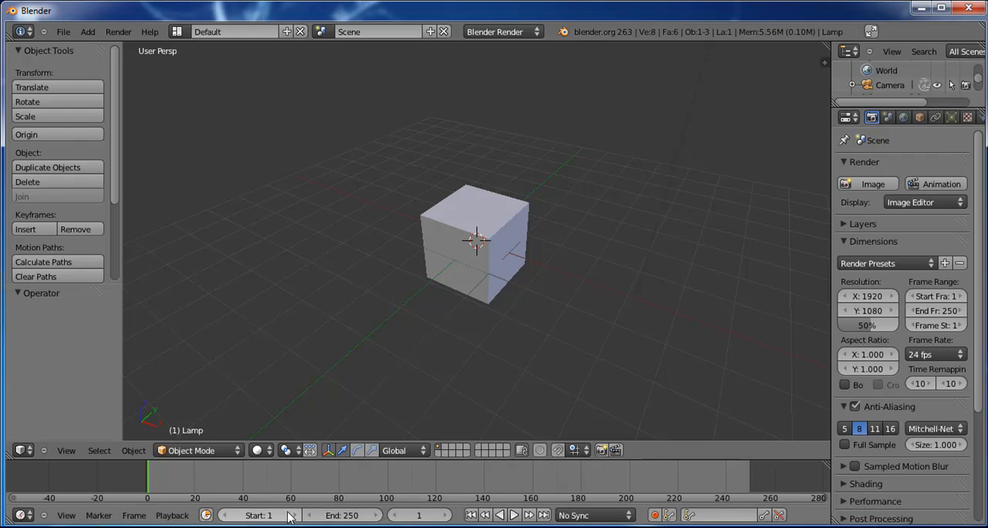
{"action": "right_click_drag", "start_coordinate": [147, 485], "coordinate": [215, 484]}
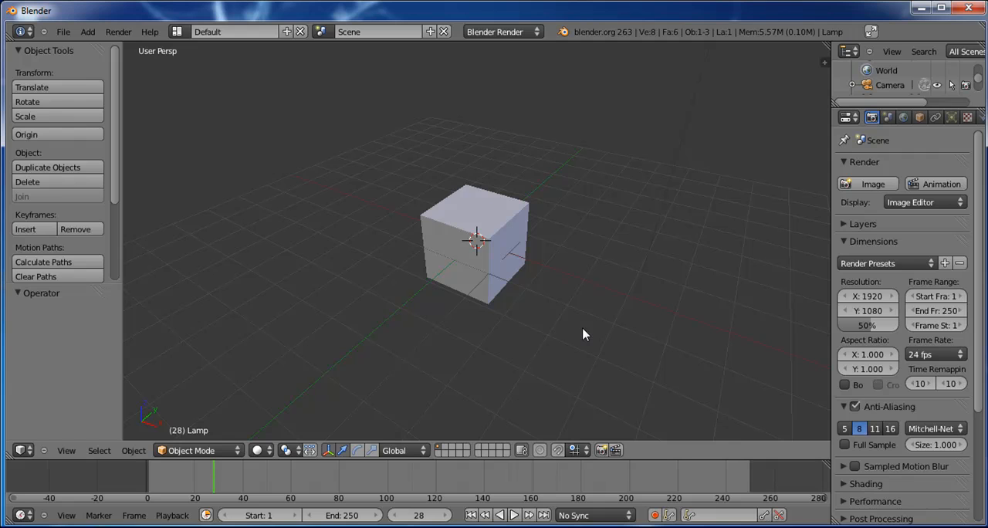
{"action": "right_click_drag", "start_coordinate": [702, 485], "coordinate": [412, 493]}
{"action": "right_click", "coordinate": [747, 477]}
{"action": "left_click", "coordinate": [748, 477]}
{"action": "right_click", "coordinate": [747, 477]}
{"action": "right_click_drag", "start_coordinate": [747, 471], "coordinate": [751, 471]}
{"action": "right_click_drag", "start_coordinate": [191, 473], "coordinate": [146, 473]}
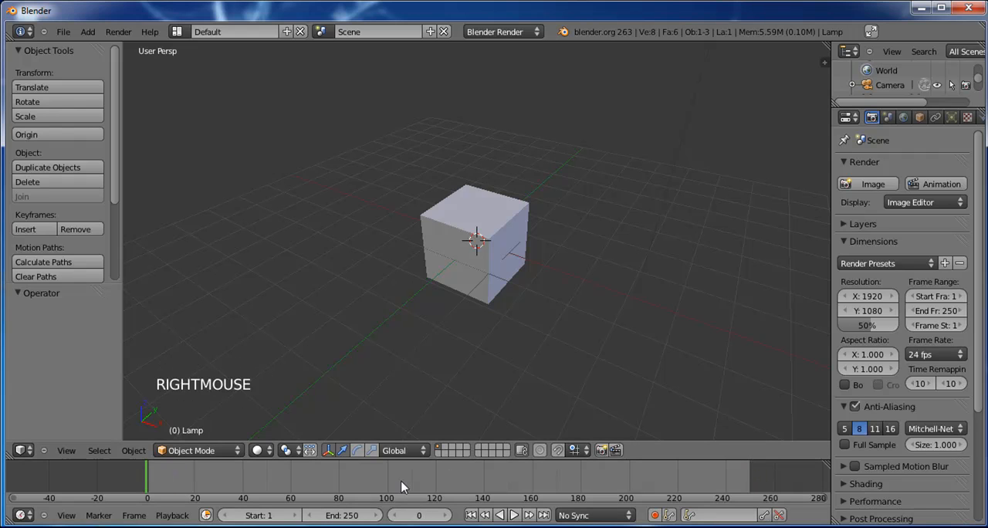
Step: Set the end frame of the animation to 50
{"action": "left_click", "coordinate": [341, 516]}
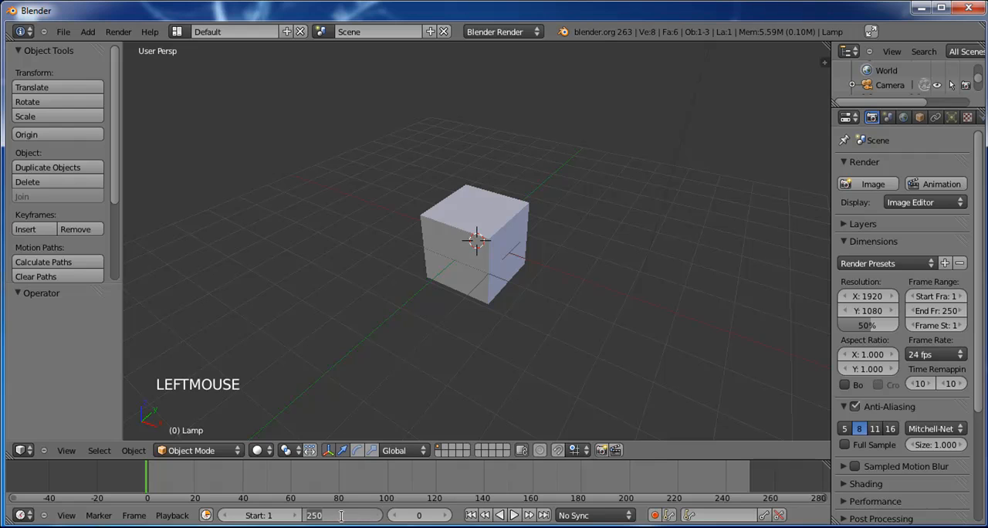
{"action": "type", "text": "5"}
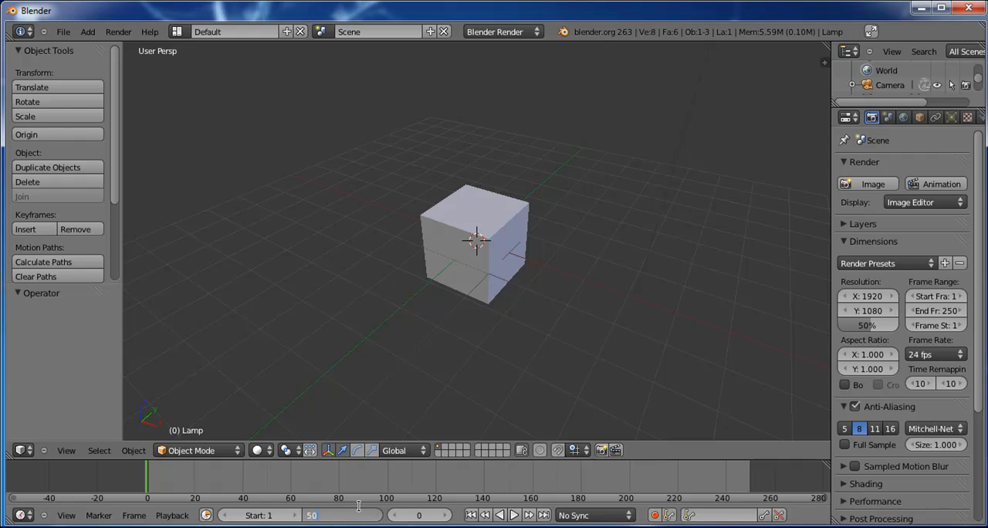
{"action": "key", "text": "Return"}
Step: Play the animation briefly, pause it and return the playhead to frame 0
{"action": "left_click", "coordinate": [513, 516]}
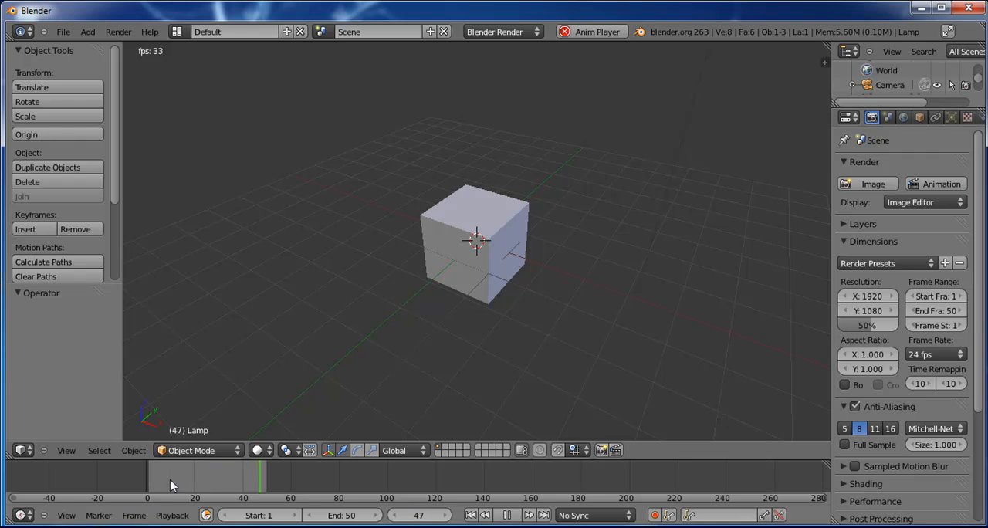
{"action": "left_click", "coordinate": [508, 516]}
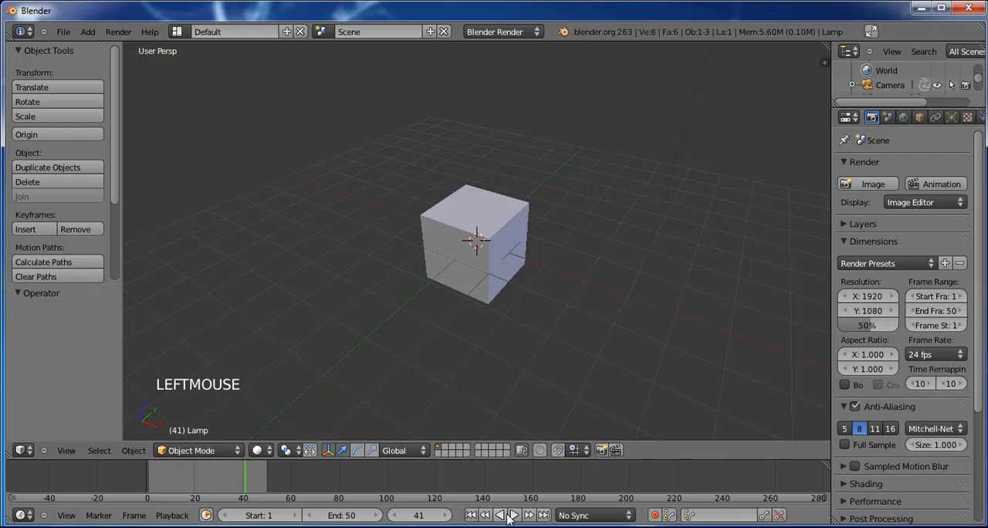
{"action": "right_click_drag", "start_coordinate": [199, 479], "coordinate": [147, 480]}
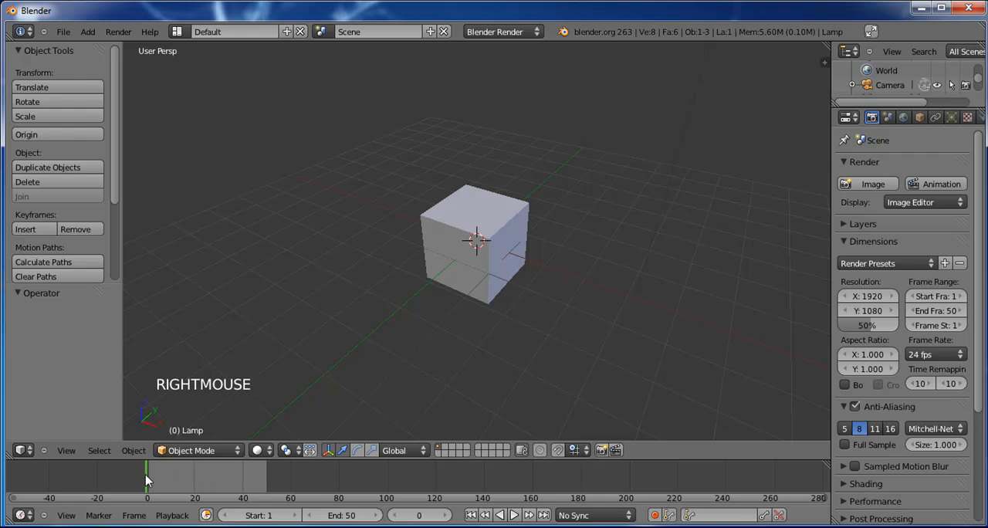
Step: Select the cube and make the timeline area taller
{"action": "left_click", "coordinate": [485, 283]}
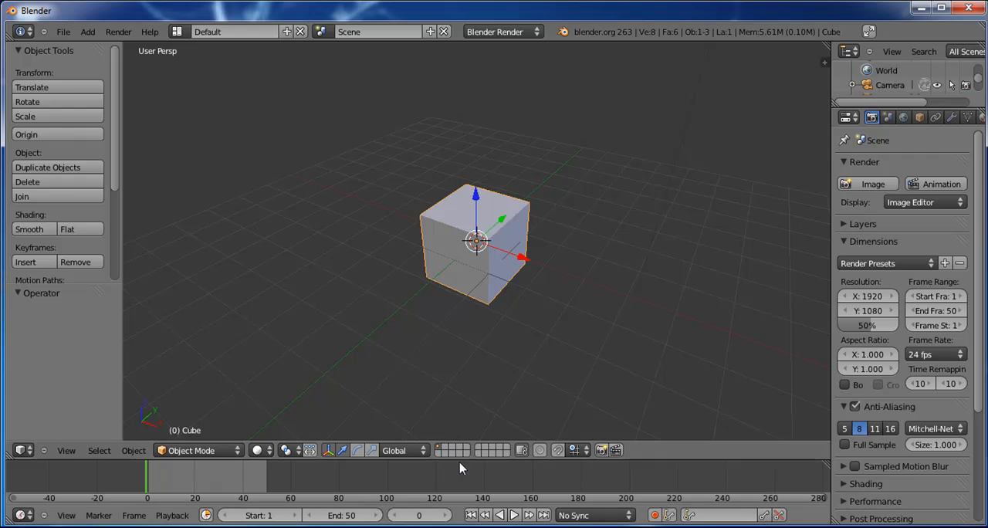
{"action": "left_click_drag", "start_coordinate": [460, 459], "coordinate": [463, 412]}
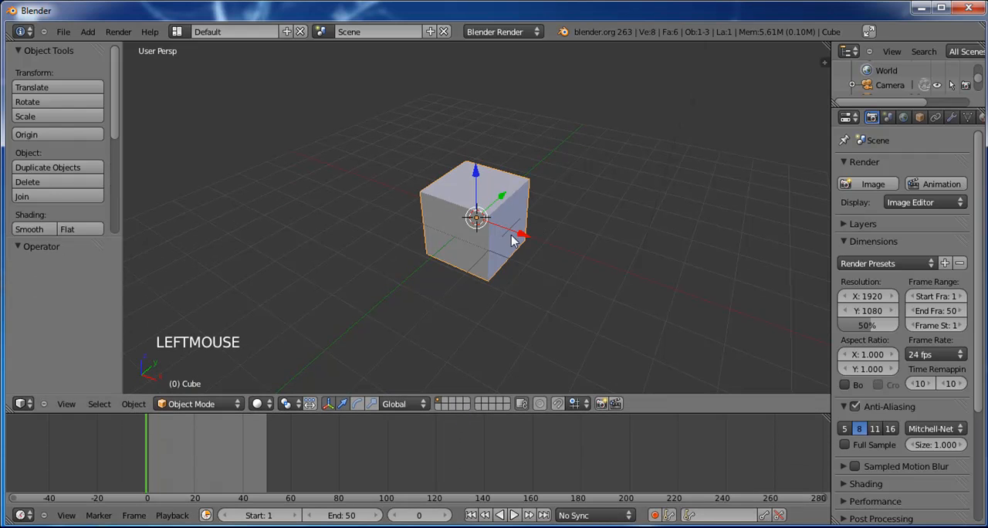
{"action": "left_click_drag", "start_coordinate": [424, 294], "coordinate": [444, 282], "text": "alt"}
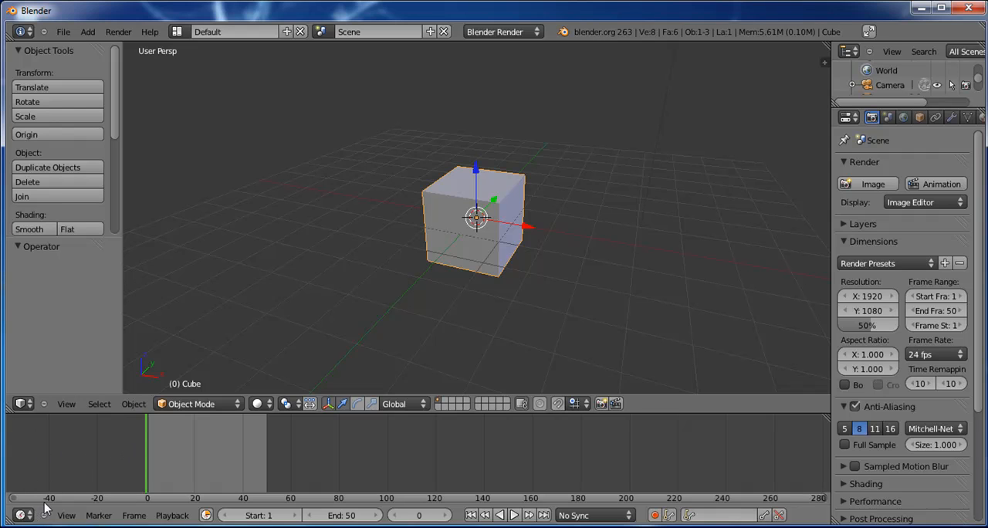
Step: Split the timeline area in two and change the upper part to a DopeSheet editor
{"action": "left_click", "coordinate": [7, 518]}
{"action": "mouse_move", "coordinate": [10, 516]}
{"action": "left_mouse_down"}
{"action": "mouse_move", "coordinate": [11, 462]}
{"action": "mouse_move", "coordinate": [12, 506]}
{"action": "left_mouse_up"}
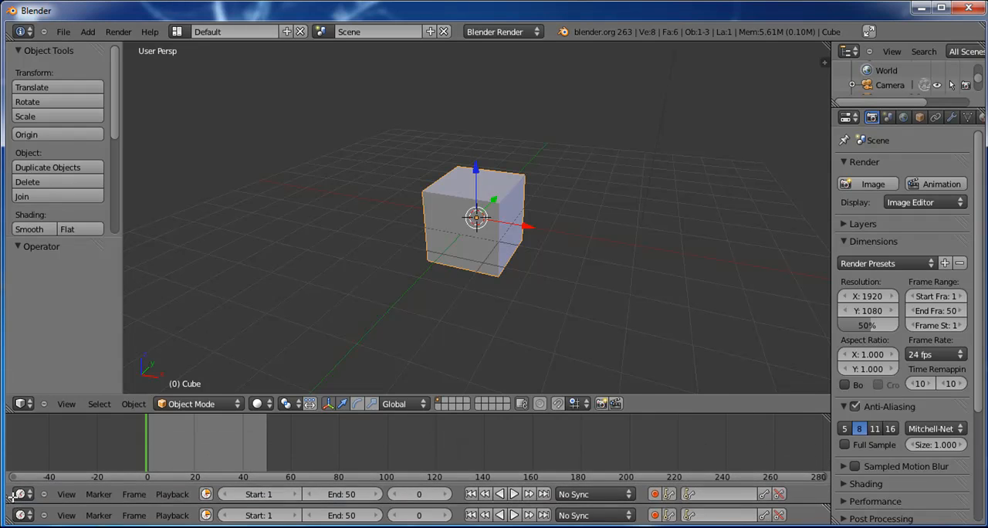
{"action": "left_click", "coordinate": [29, 497]}
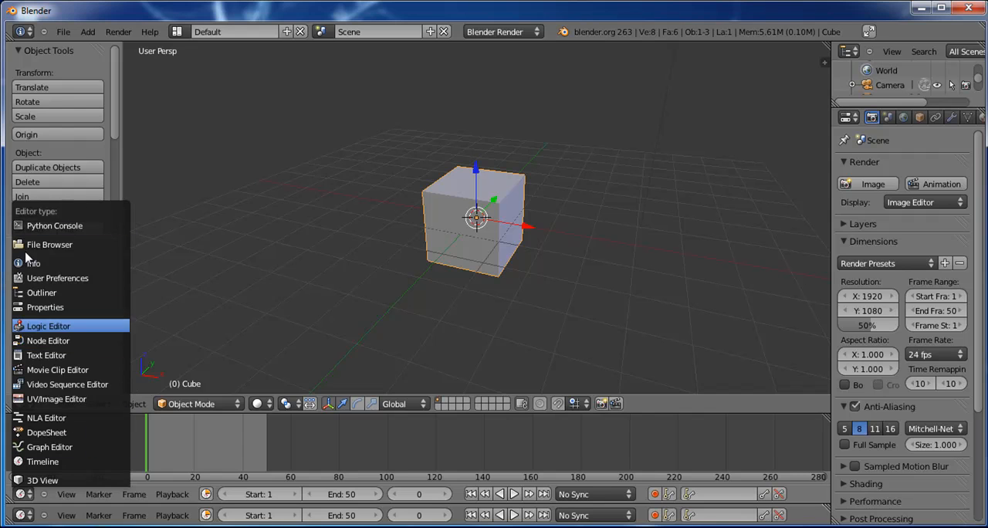
{"action": "left_click", "coordinate": [28, 488]}
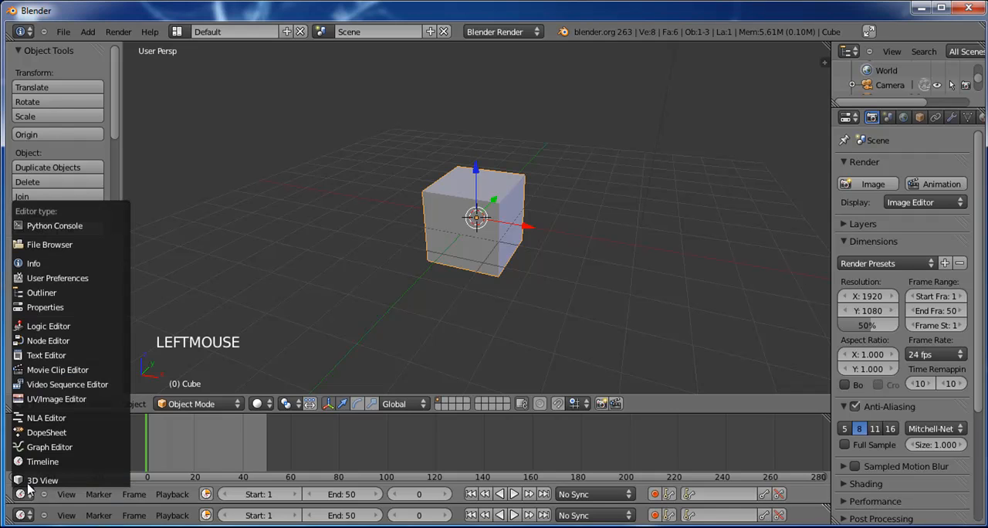
{"action": "left_click", "coordinate": [75, 436]}
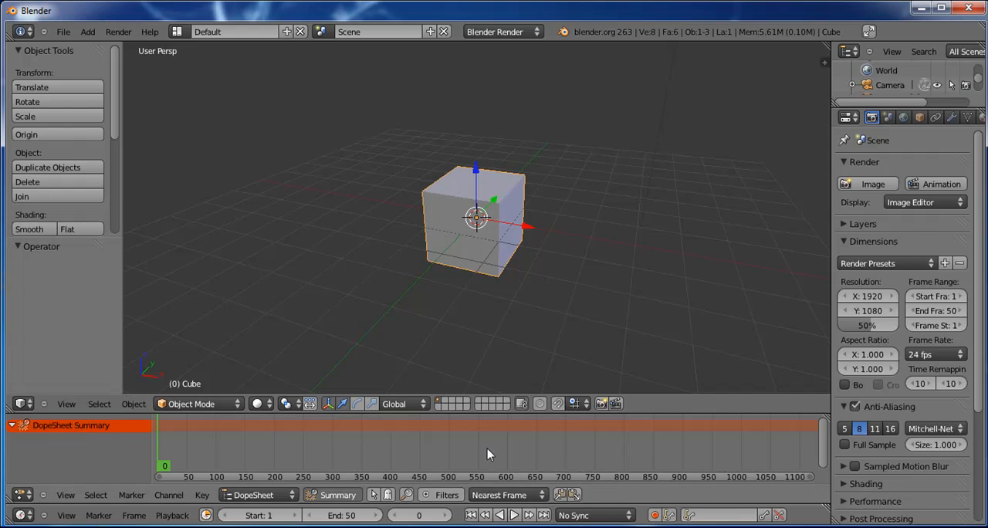
Step: Start playback and turn on the preview range for frames 1 to 50
{"action": "left_click_drag", "start_coordinate": [810, 477], "coordinate": [356, 483]}
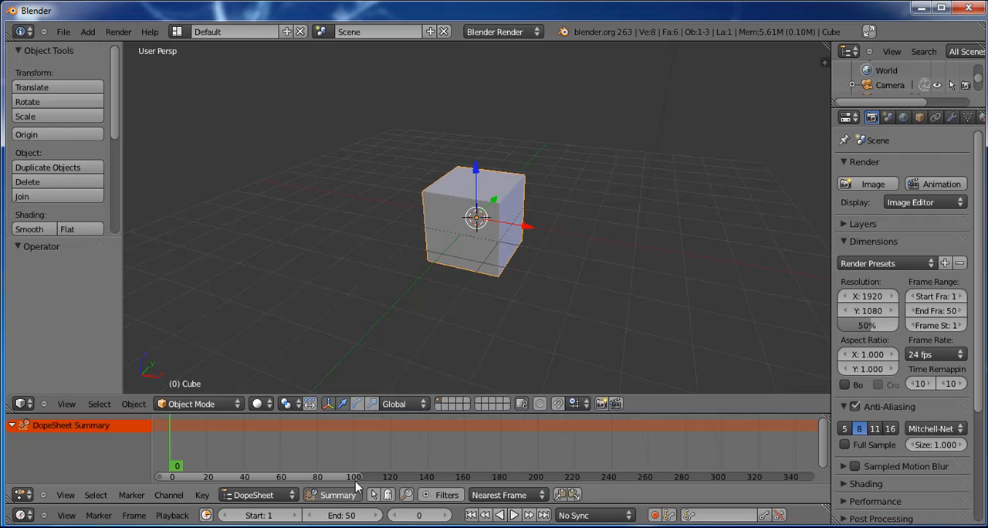
{"action": "right_click", "coordinate": [181, 461]}
{"action": "mouse_move", "coordinate": [175, 434]}
{"action": "right_mouse_down"}
{"action": "mouse_move", "coordinate": [342, 434]}
{"action": "mouse_move", "coordinate": [160, 435]}
{"action": "right_mouse_up"}
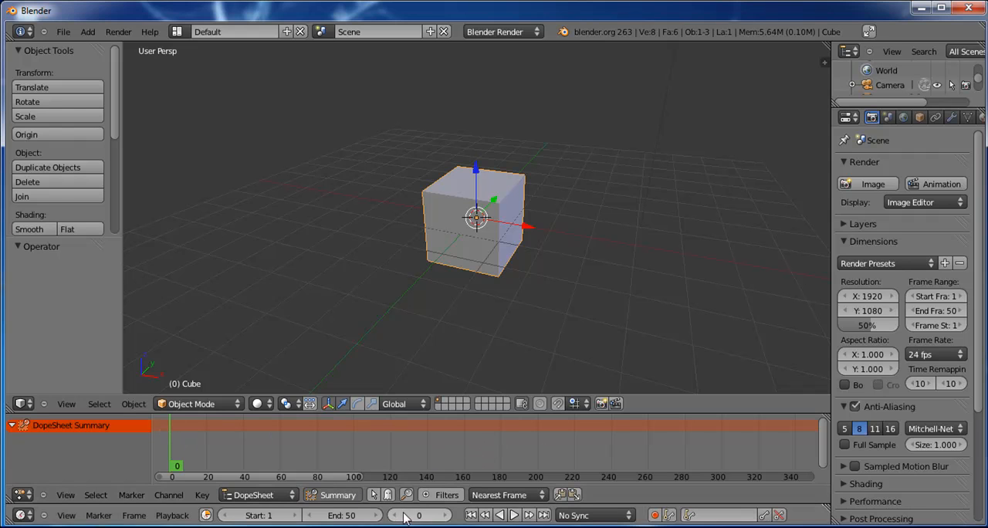
{"action": "left_click", "coordinate": [518, 516]}
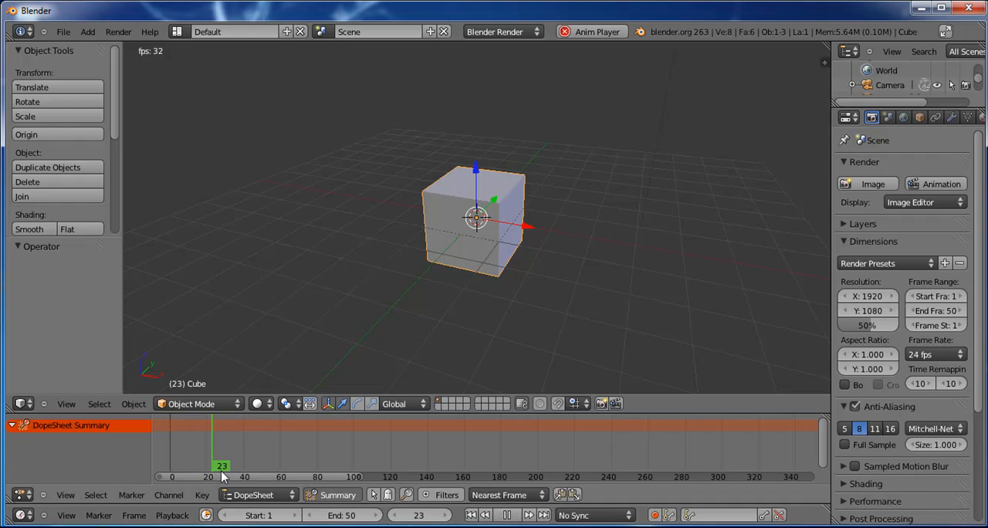
{"action": "left_click", "coordinate": [206, 515]}
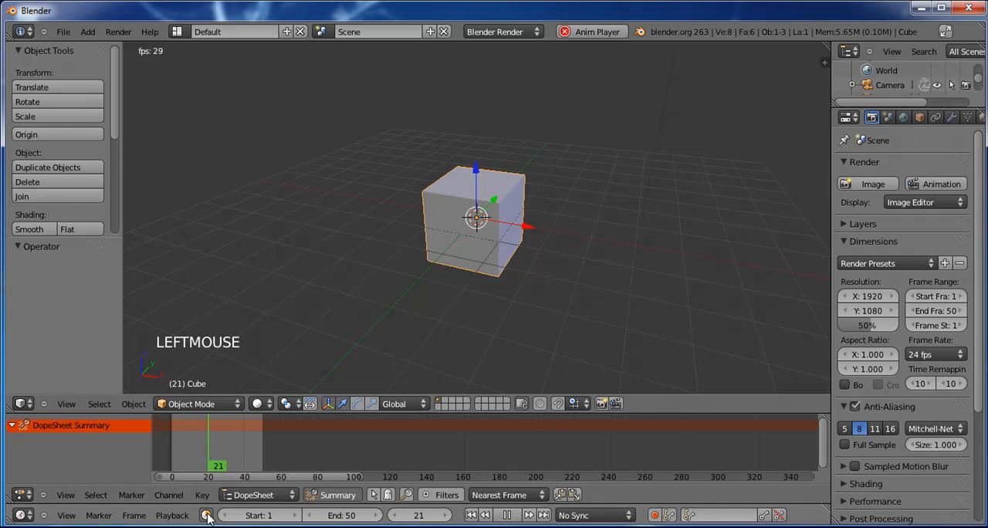
Step: Stop playback and place the DopeSheet playhead at frame 1
{"action": "middle_click_drag", "start_coordinate": [213, 452], "coordinate": [372, 448]}
{"action": "scroll", "coordinate": [373, 447], "scroll_direction": "up", "scroll_amount": 8}
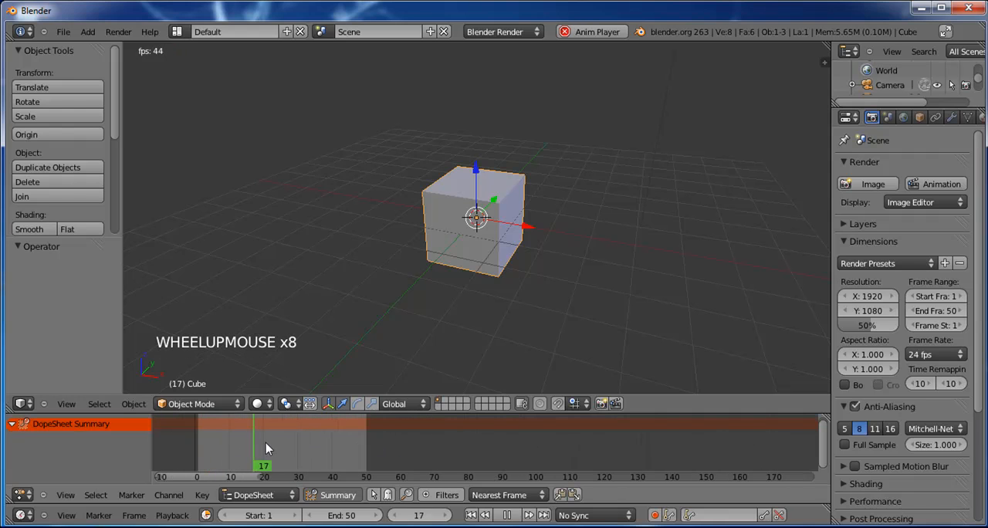
{"action": "left_click", "coordinate": [507, 514]}
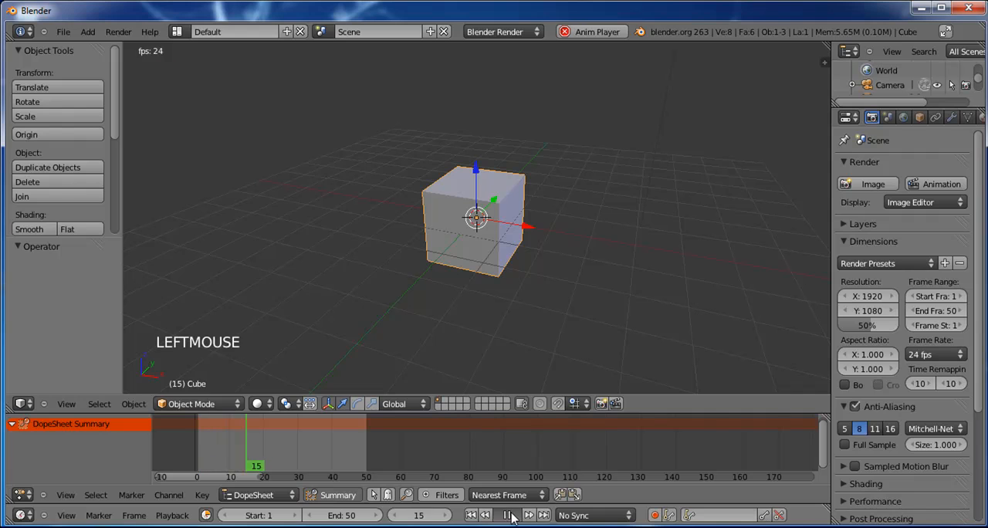
{"action": "right_click_drag", "start_coordinate": [233, 447], "coordinate": [271, 445]}
{"action": "right_click_drag", "start_coordinate": [214, 433], "coordinate": [199, 431]}
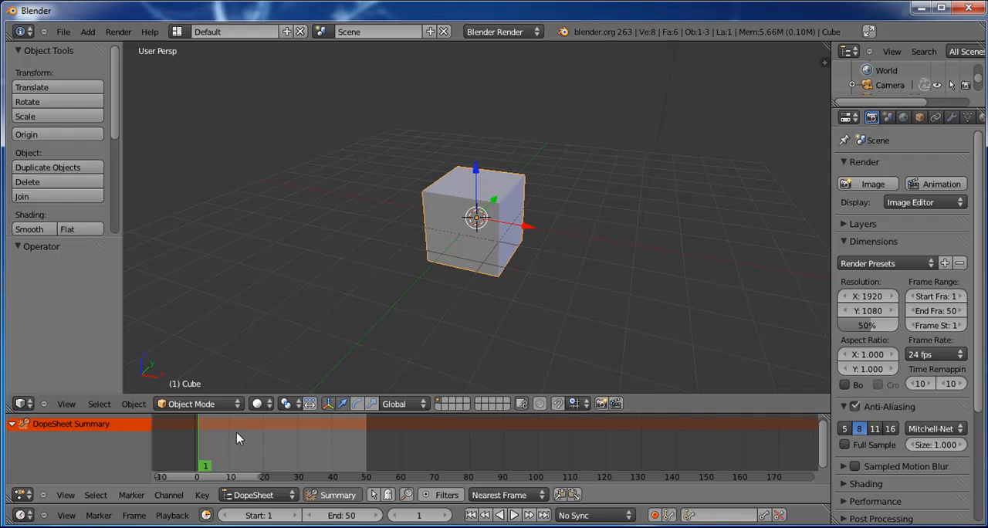
{"action": "mouse_move", "coordinate": [204, 443]}
{"action": "right_mouse_down"}
{"action": "mouse_move", "coordinate": [213, 436]}
{"action": "mouse_move", "coordinate": [186, 432]}
{"action": "mouse_move", "coordinate": [227, 436]}
{"action": "mouse_move", "coordinate": [195, 434]}
{"action": "right_mouse_up"}
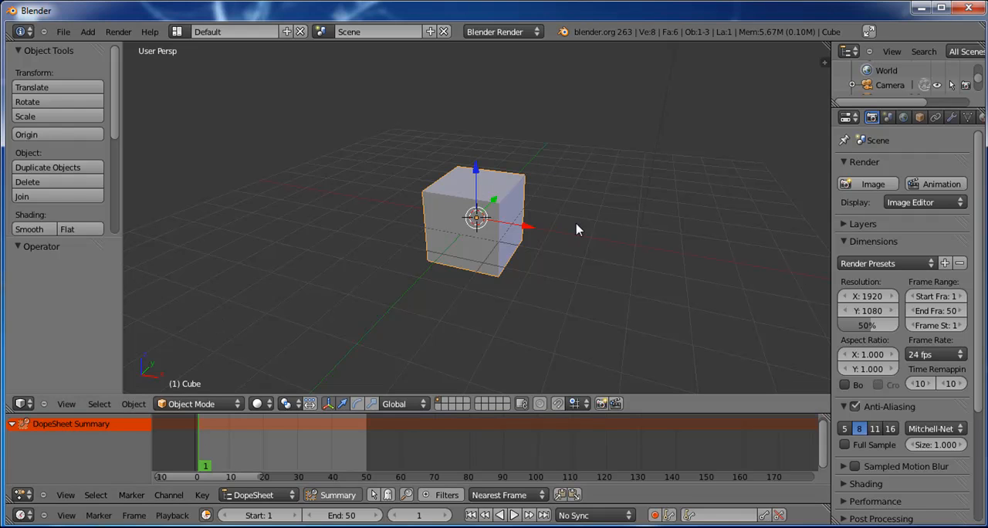
Step: Move the cube along the X axis by about -2.394, and partly back by about 1.785
{"action": "left_click_drag", "start_coordinate": [530, 232], "coordinate": [452, 232]}
{"action": "right_click", "coordinate": [210, 457]}
{"action": "right_click", "coordinate": [204, 457]}
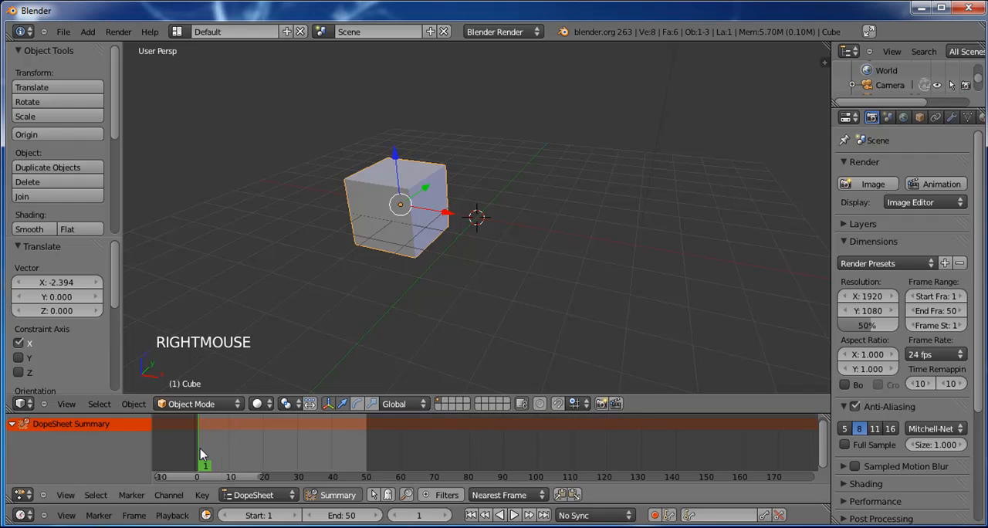
{"action": "left_click_drag", "start_coordinate": [452, 216], "coordinate": [453, 257]}
{"action": "left_click_drag", "start_coordinate": [442, 223], "coordinate": [503, 236]}
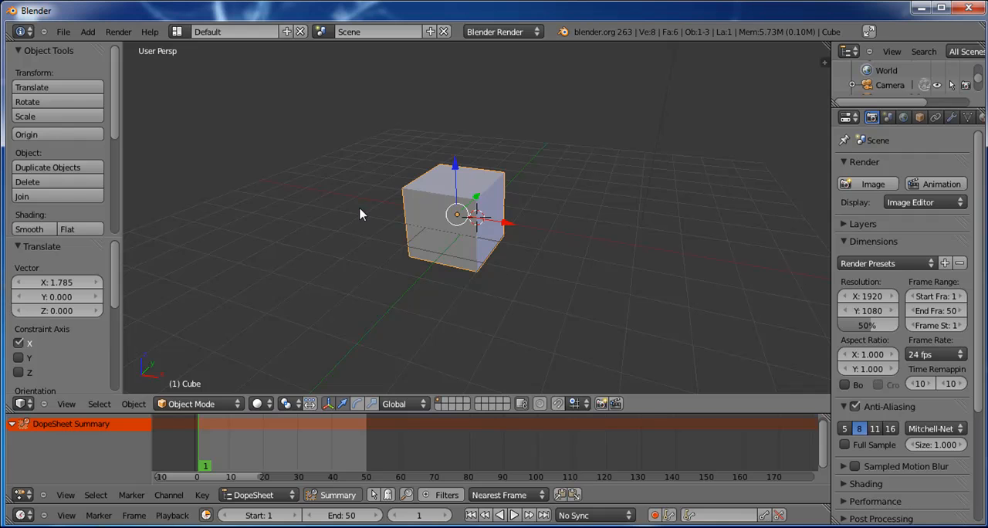
Step: Insert a Location keyframe for the cube at frame 1
{"action": "key", "text": "i"}
{"action": "key", "text": "i"}
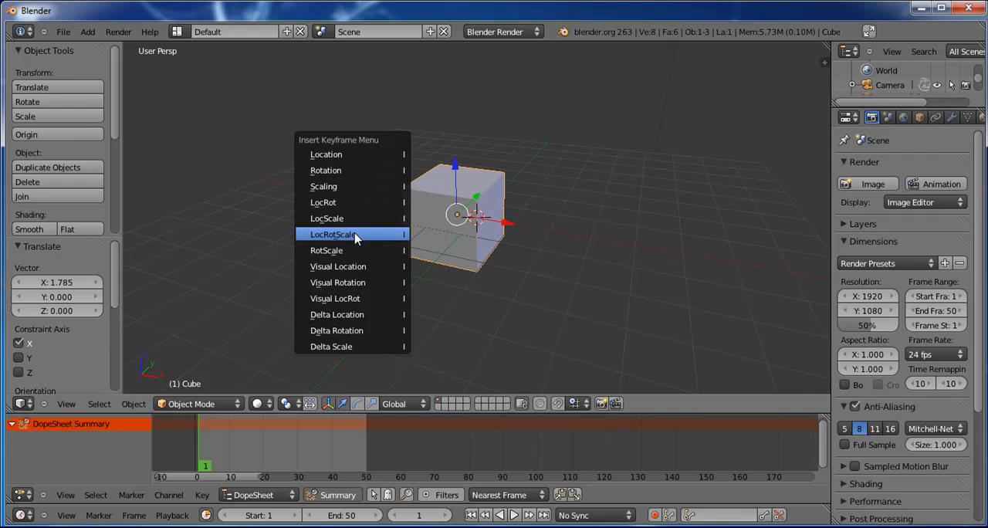
{"action": "left_click", "coordinate": [372, 158]}
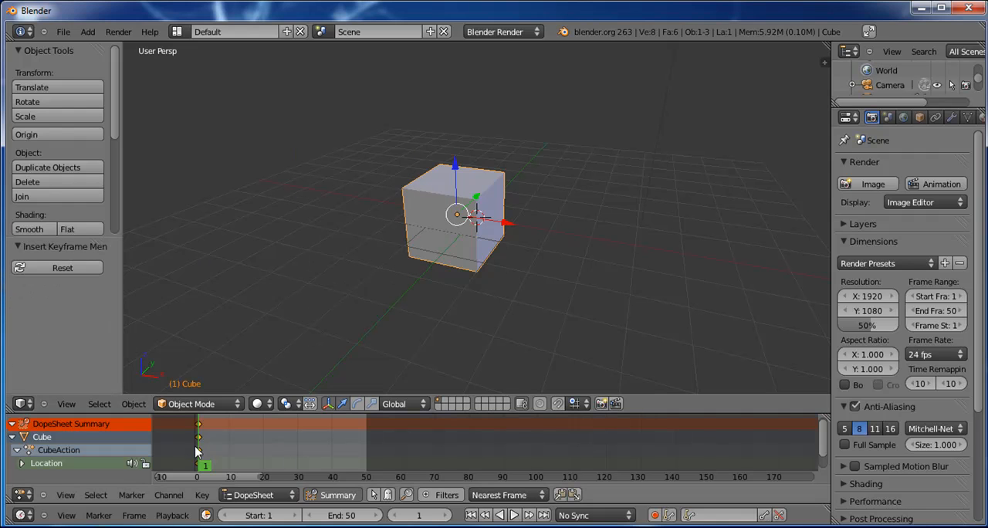
Step: Enlarge the DopeSheet area and insert a LocRotScale keyframe for the cube at frame 1
{"action": "left_click_drag", "start_coordinate": [237, 413], "coordinate": [238, 340]}
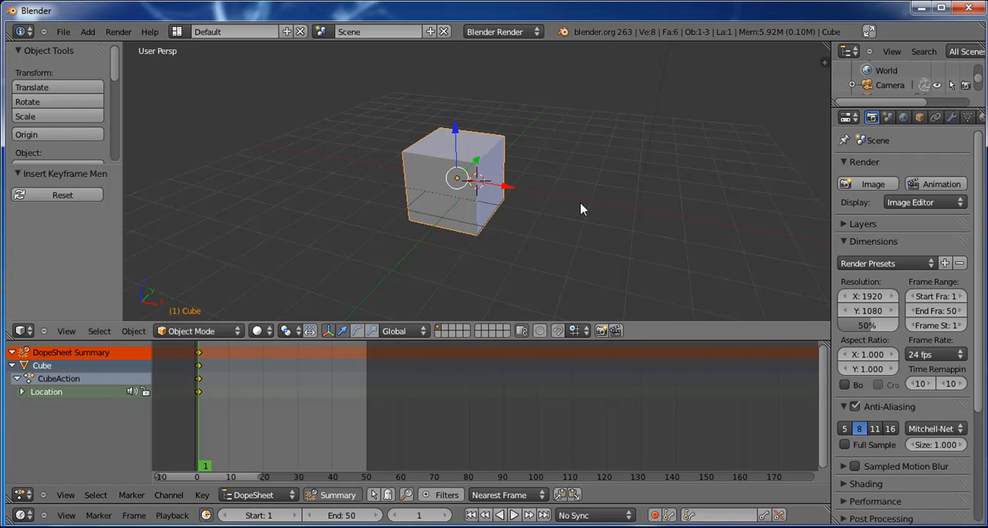
{"action": "key", "text": "i"}
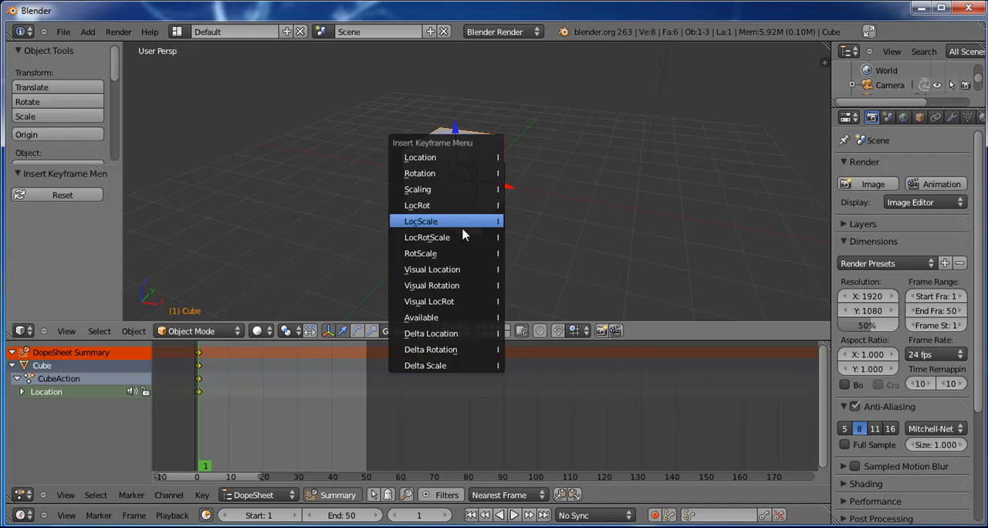
{"action": "left_click", "coordinate": [448, 241]}
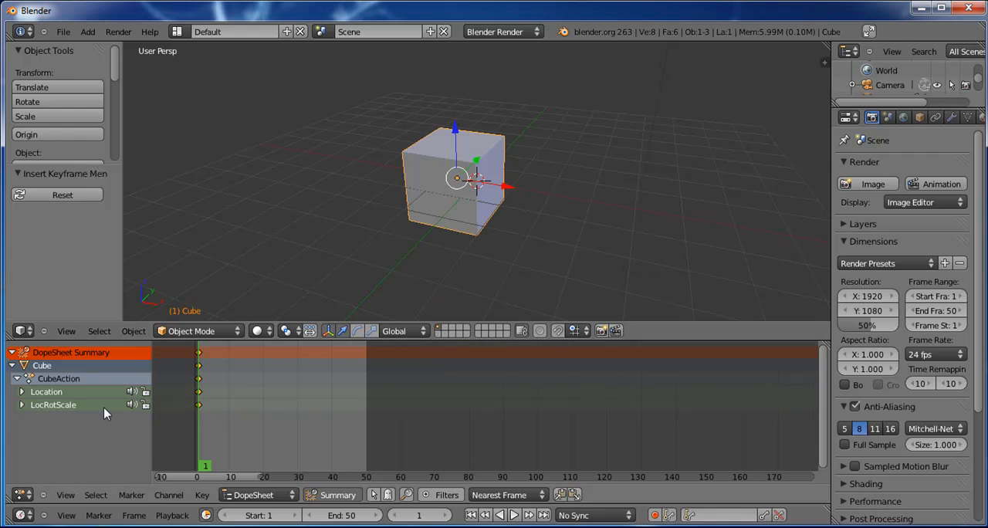
Step: Expand and collapse the LocRotScale group to inspect its channels, and pick the summary key at frame 1
{"action": "left_click", "coordinate": [22, 406]}
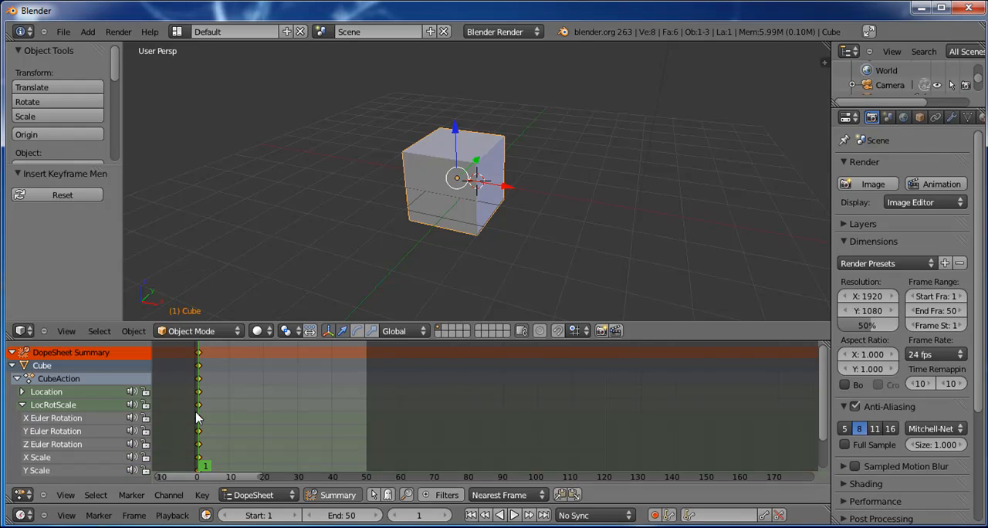
{"action": "left_click", "coordinate": [21, 405]}
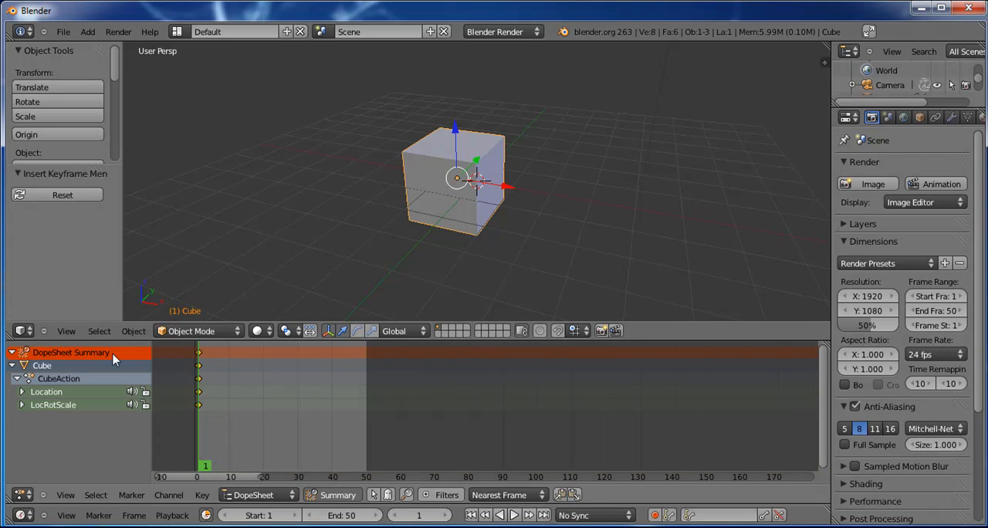
{"action": "left_click", "coordinate": [199, 354]}
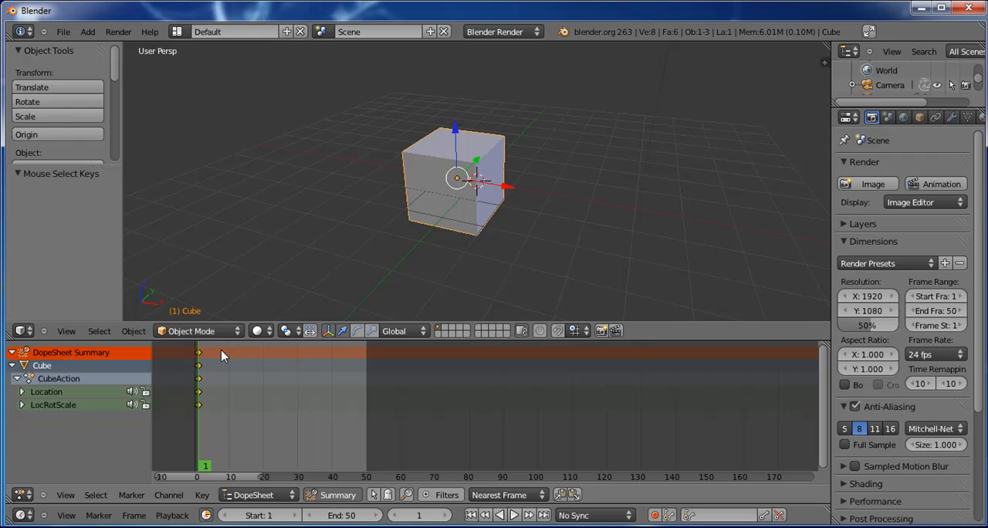
Step: Move the cube about 3.137 along the X axis at frame 10 without keying it, and scrub the timeline
{"action": "left_click", "coordinate": [214, 369]}
{"action": "mouse_move", "coordinate": [213, 365]}
{"action": "right_mouse_down"}
{"action": "mouse_move", "coordinate": [224, 354]}
{"action": "mouse_move", "coordinate": [201, 357]}
{"action": "mouse_move", "coordinate": [275, 364]}
{"action": "mouse_move", "coordinate": [232, 363]}
{"action": "right_mouse_up"}
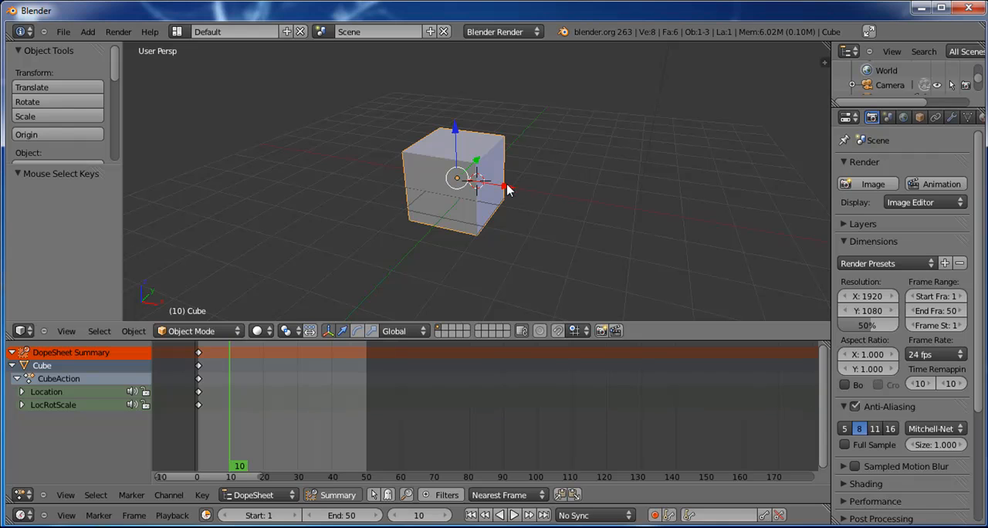
{"action": "left_click_drag", "start_coordinate": [502, 189], "coordinate": [615, 225]}
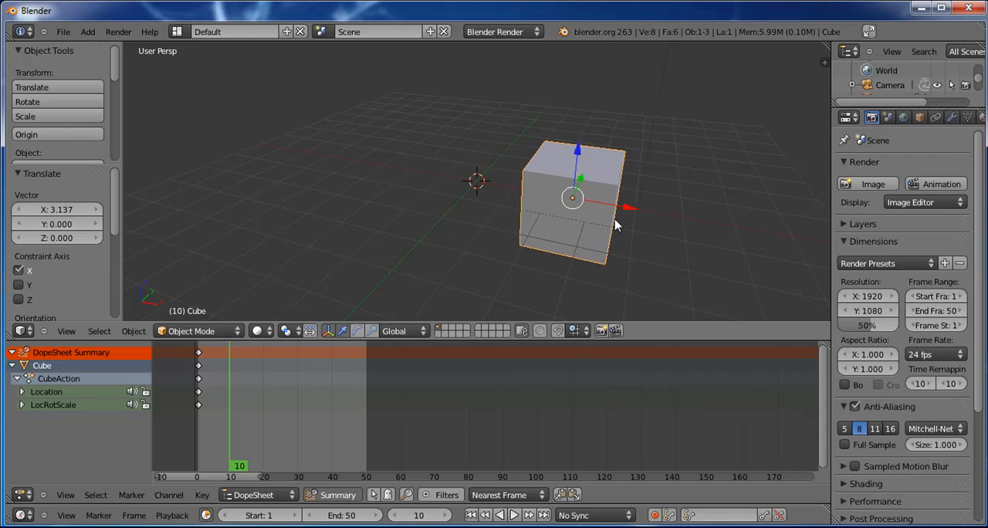
{"action": "mouse_move", "coordinate": [242, 354]}
{"action": "right_mouse_down"}
{"action": "mouse_move", "coordinate": [221, 354]}
{"action": "mouse_move", "coordinate": [265, 354]}
{"action": "mouse_move", "coordinate": [225, 353]}
{"action": "mouse_move", "coordinate": [230, 379]}
{"action": "right_mouse_up"}
{"action": "right_click", "coordinate": [224, 375]}
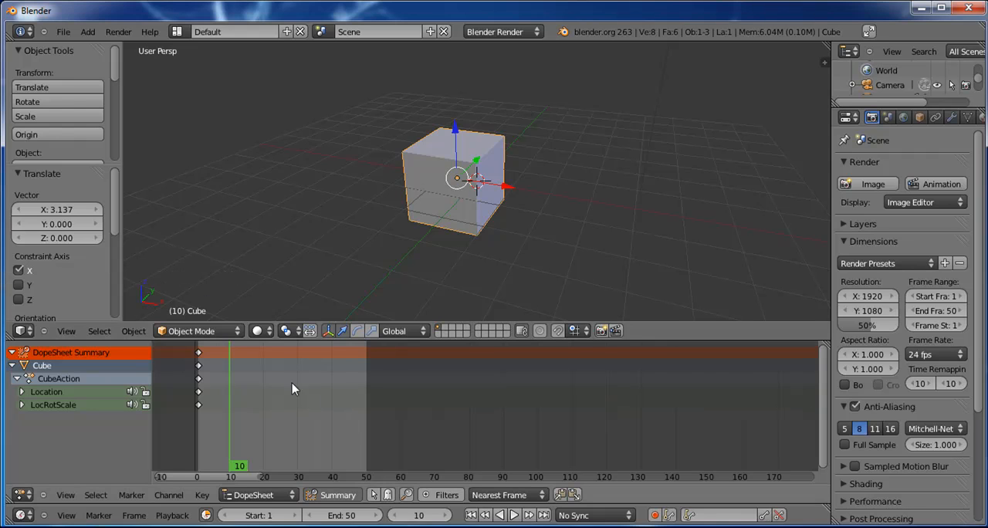
Step: Move the cube about 3.307 along the X axis at frame 11 and insert a Location keyframe
{"action": "right_click", "coordinate": [197, 363]}
{"action": "right_click_drag", "start_coordinate": [197, 362], "coordinate": [234, 362]}
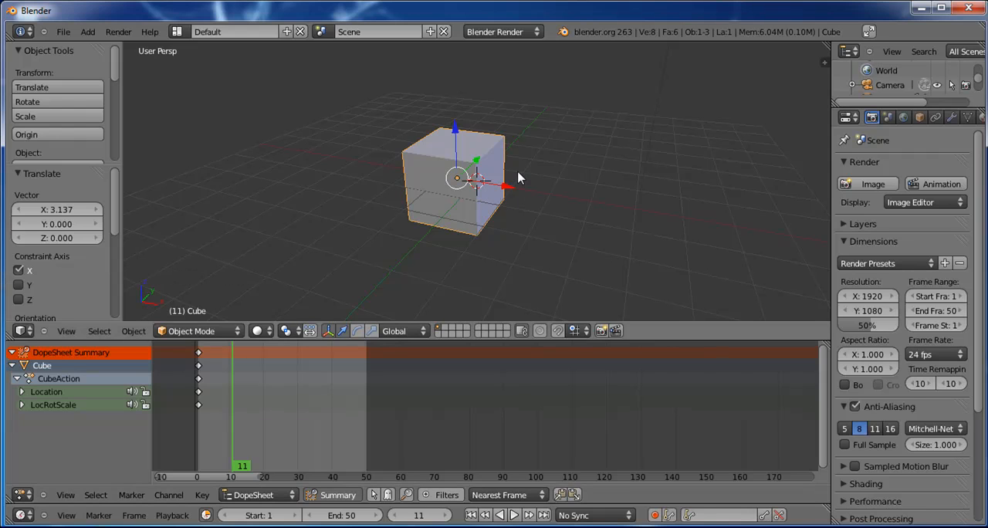
{"action": "right_click_drag", "start_coordinate": [199, 361], "coordinate": [235, 356]}
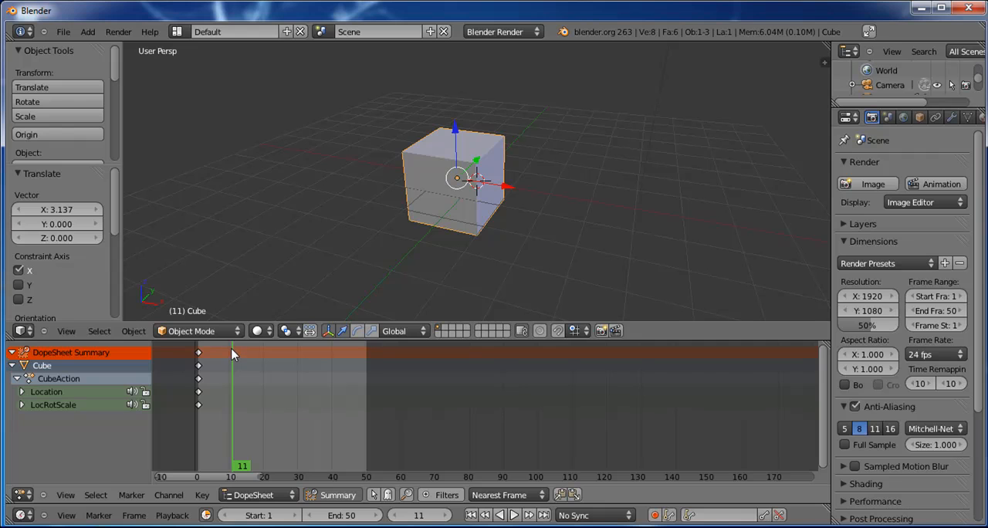
{"action": "left_click_drag", "start_coordinate": [512, 195], "coordinate": [619, 216]}
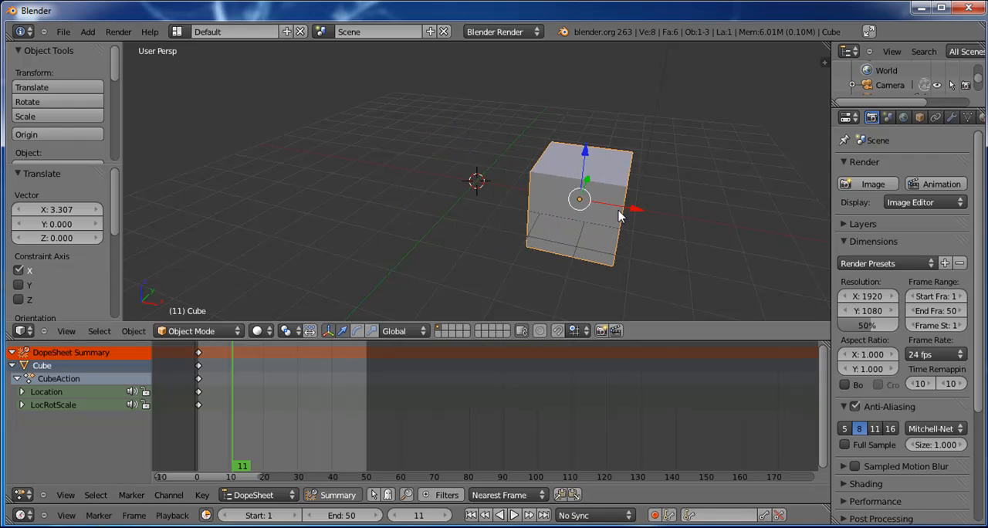
{"action": "key", "text": "i"}
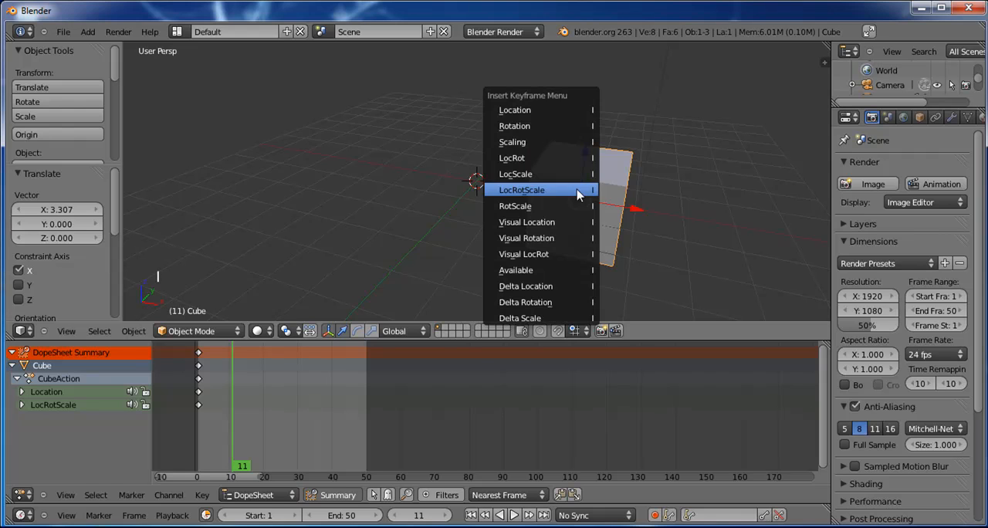
{"action": "left_click", "coordinate": [566, 109]}
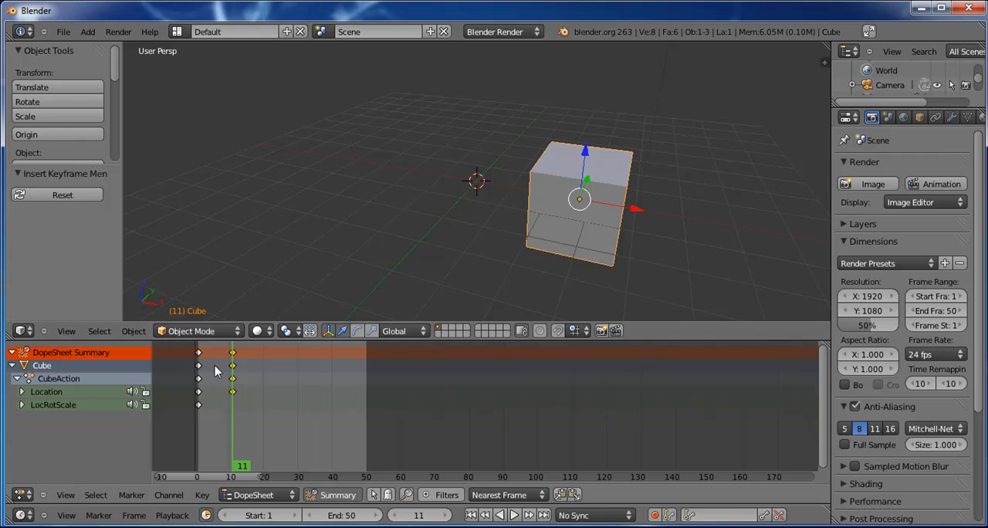
Step: Return to frame 1 and play the animation to check the cube's movement
{"action": "right_click_drag", "start_coordinate": [223, 365], "coordinate": [198, 359]}
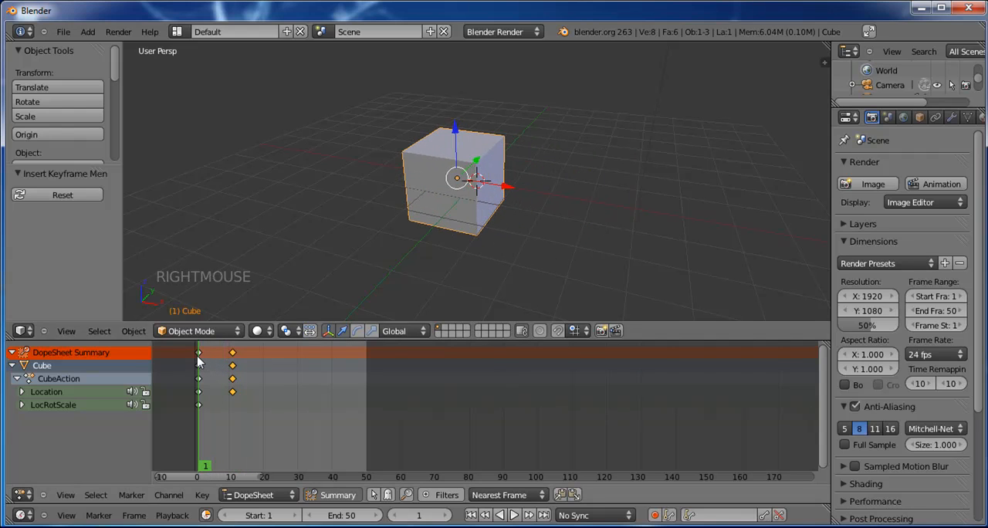
{"action": "left_click", "coordinate": [515, 515]}
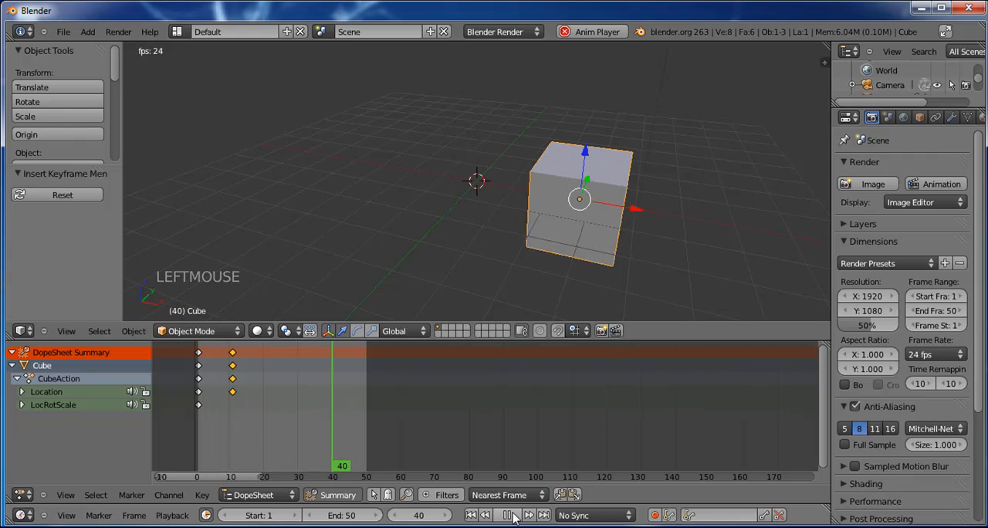
{"action": "left_click", "coordinate": [513, 515]}
Step: Move the cube back along the X axis at frame 21 and insert a Location keyframe
{"action": "right_click_drag", "start_coordinate": [239, 390], "coordinate": [269, 353]}
{"action": "key", "text": "Down"}
{"action": "left_click_drag", "start_coordinate": [633, 210], "coordinate": [472, 210]}
{"action": "key", "text": "i"}
{"action": "left_click", "coordinate": [473, 205]}
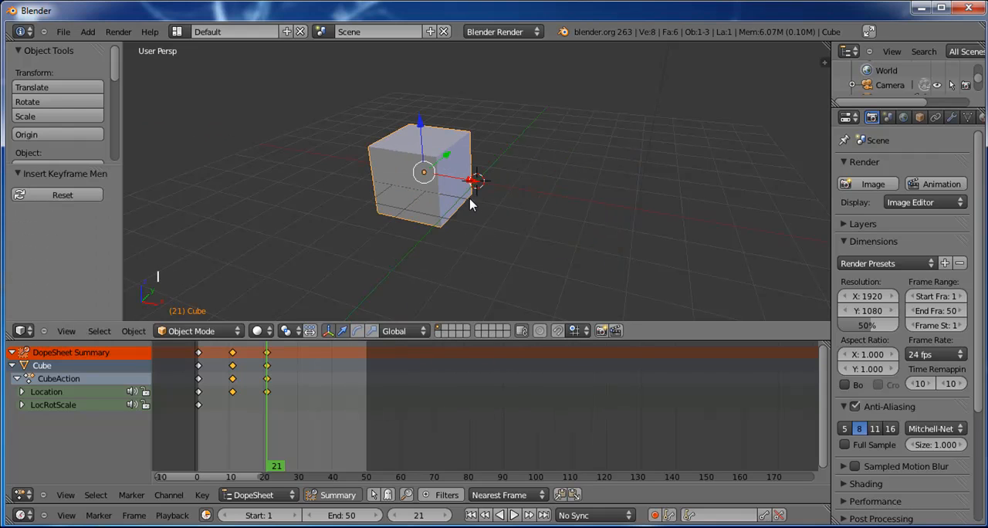
Step: Reposition the cube at frame 28 and insert a Location keyframe
{"action": "left_click_drag", "start_coordinate": [444, 157], "coordinate": [523, 132]}
{"action": "right_click", "coordinate": [292, 396]}
{"action": "key", "text": "i"}
{"action": "left_click", "coordinate": [559, 137]}
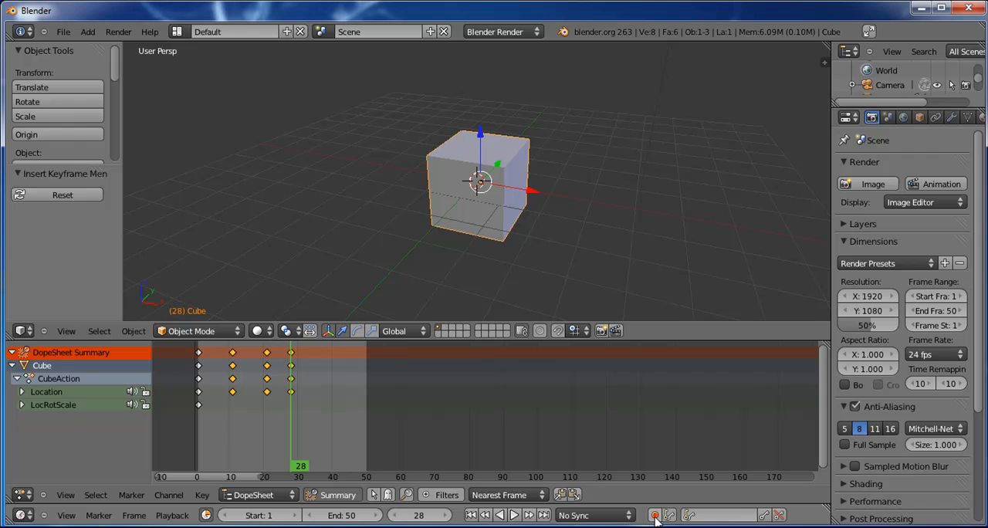
Step: Select the cube's summary keyframes at frames 11, 21 and 28 in the DopeSheet and delete them
{"action": "right_click_drag", "start_coordinate": [309, 394], "coordinate": [341, 392]}
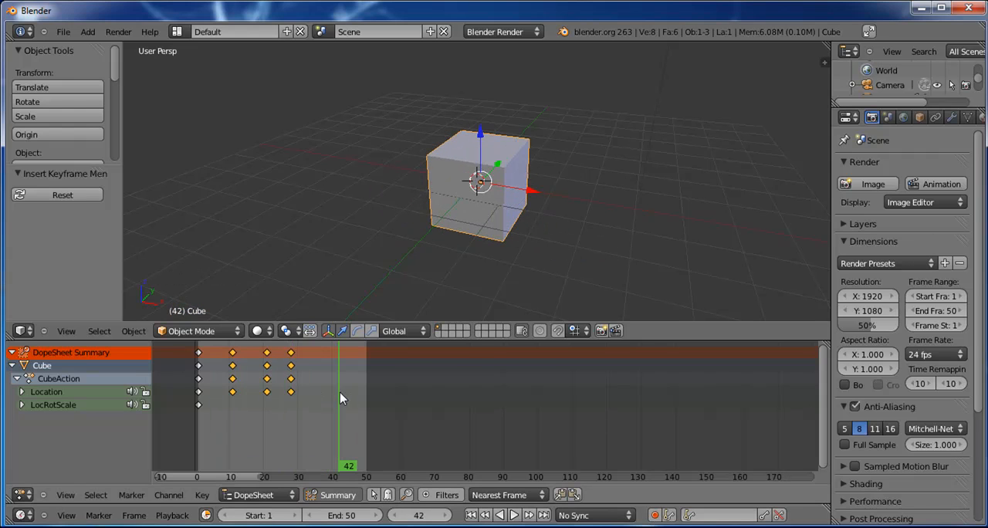
{"action": "left_click", "coordinate": [313, 358]}
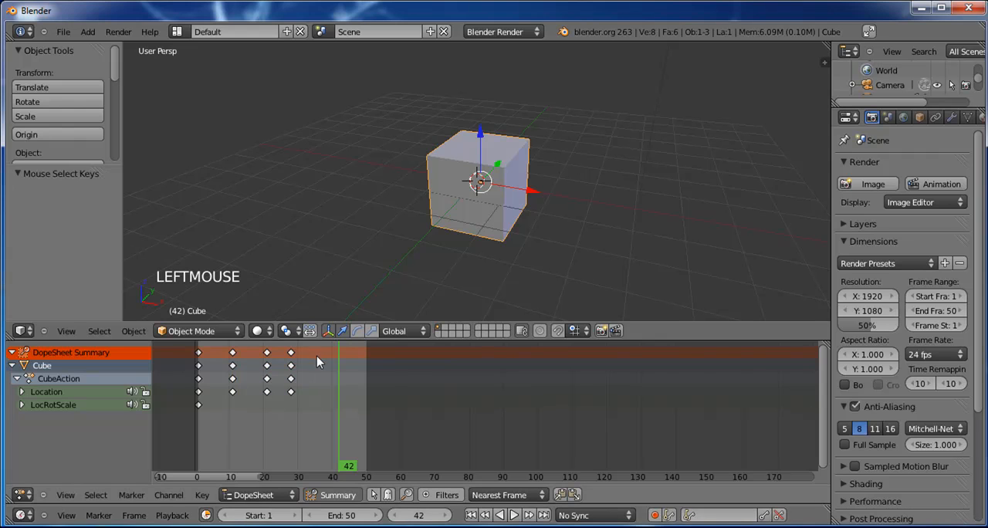
{"action": "right_click", "coordinate": [234, 358]}
{"action": "left_click", "coordinate": [274, 357]}
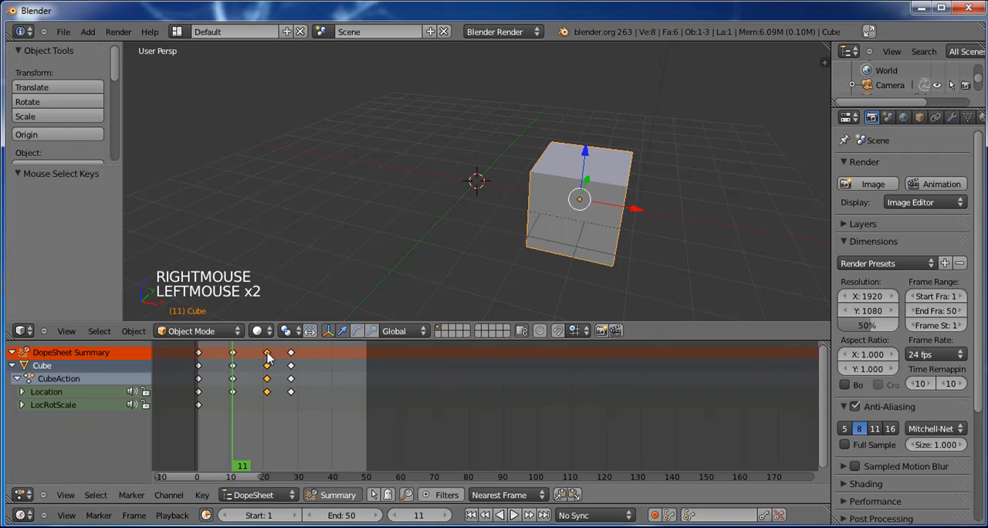
{"action": "left_click", "coordinate": [268, 355]}
{"action": "left_click", "coordinate": [292, 356], "text": "shift"}
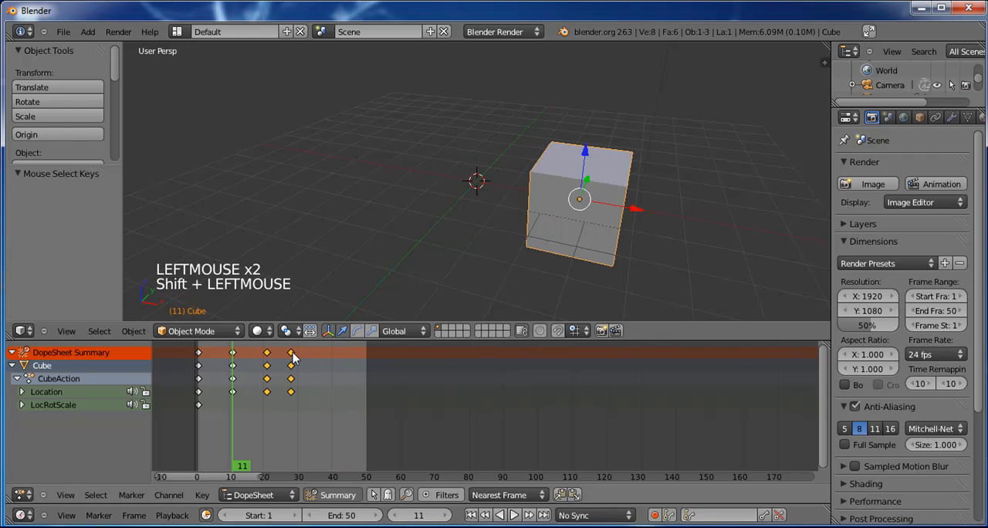
{"action": "left_click", "coordinate": [234, 354], "text": "shift"}
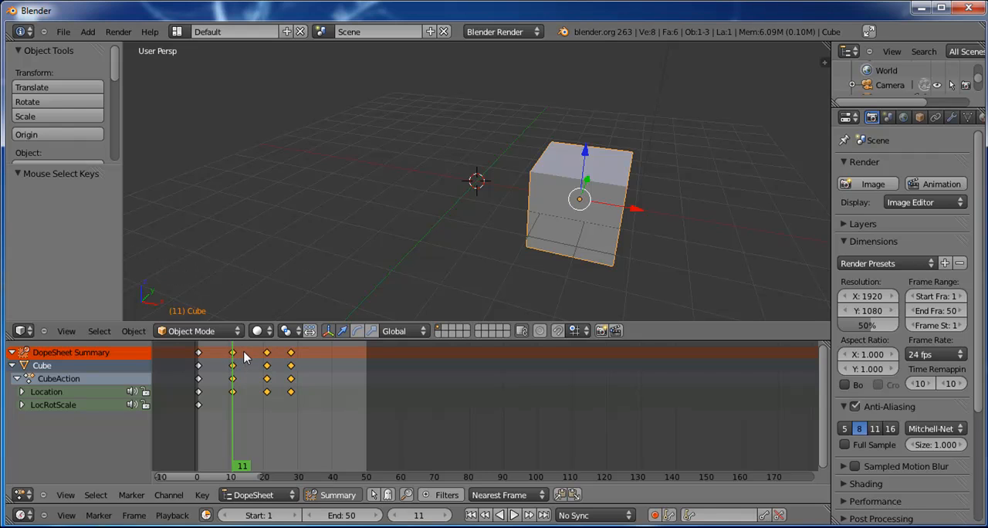
{"action": "key", "text": "x"}
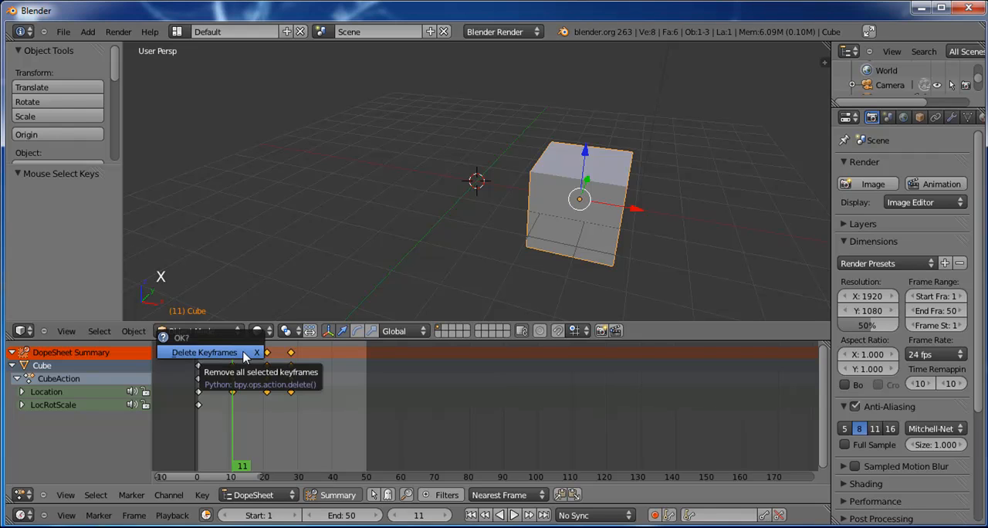
{"action": "left_click", "coordinate": [244, 354]}
Step: Enable automatic keyframe insertion and record a key at frame 13 by moving the cube along the X axis
{"action": "mouse_move", "coordinate": [244, 355]}
{"action": "right_mouse_down"}
{"action": "mouse_move", "coordinate": [201, 354]}
{"action": "mouse_move", "coordinate": [234, 360]}
{"action": "right_mouse_up"}
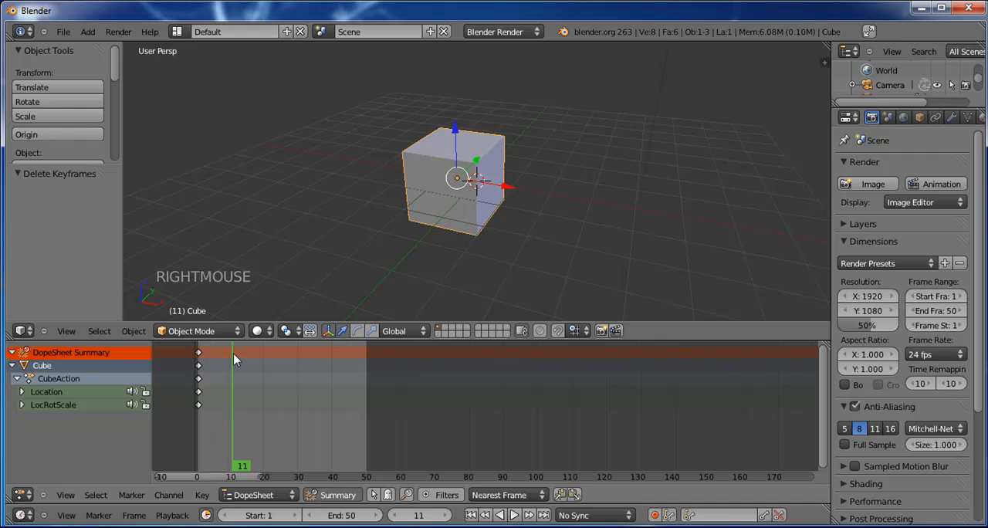
{"action": "left_click", "coordinate": [655, 516]}
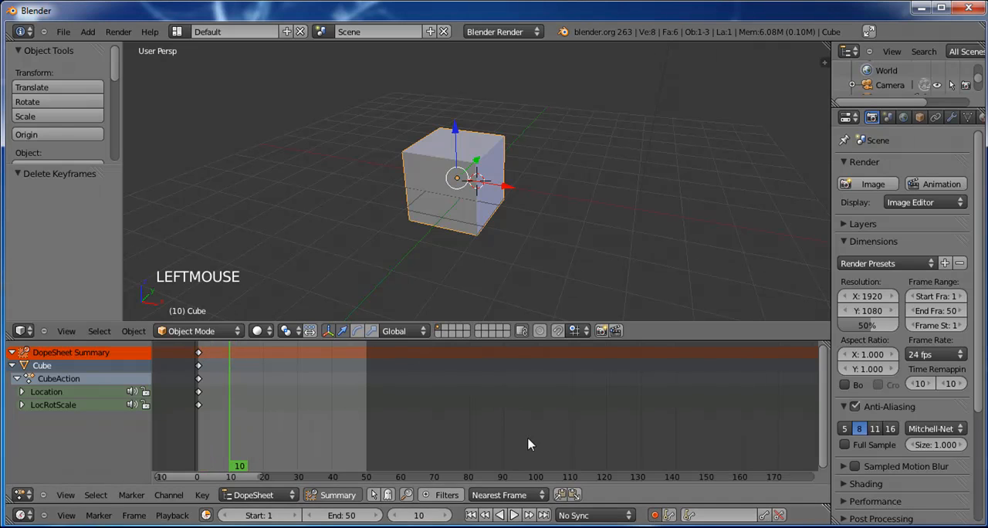
{"action": "mouse_move", "coordinate": [236, 371]}
{"action": "right_mouse_down"}
{"action": "mouse_move", "coordinate": [213, 364]}
{"action": "mouse_move", "coordinate": [251, 372]}
{"action": "right_mouse_up"}
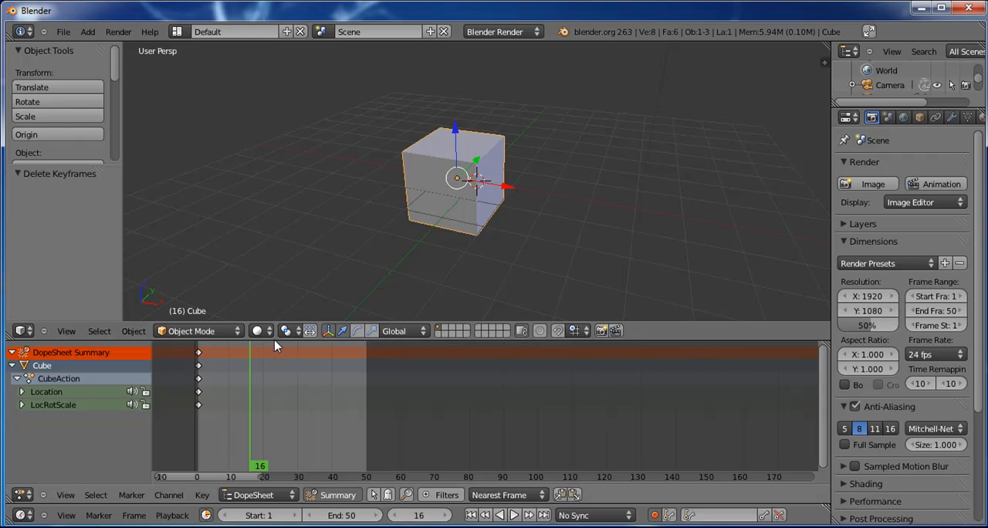
{"action": "left_click", "coordinate": [232, 354]}
{"action": "right_click", "coordinate": [240, 354]}
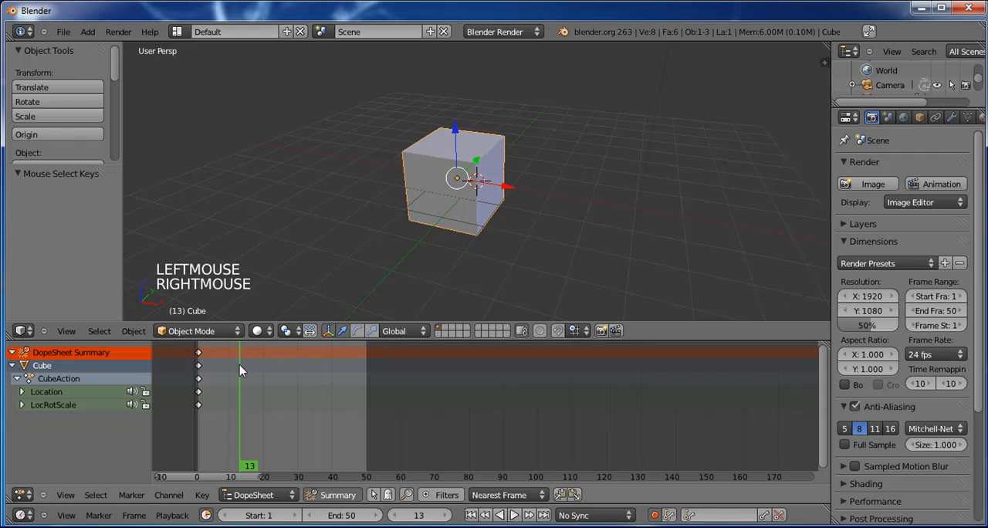
{"action": "left_click_drag", "start_coordinate": [506, 187], "coordinate": [547, 192]}
Step: Record cube positions at frames 25 and 42, finishing with a move of about -2.915 along the X axis
{"action": "right_click", "coordinate": [281, 368]}
{"action": "left_click_drag", "start_coordinate": [511, 166], "coordinate": [446, 203]}
{"action": "right_click", "coordinate": [340, 349]}
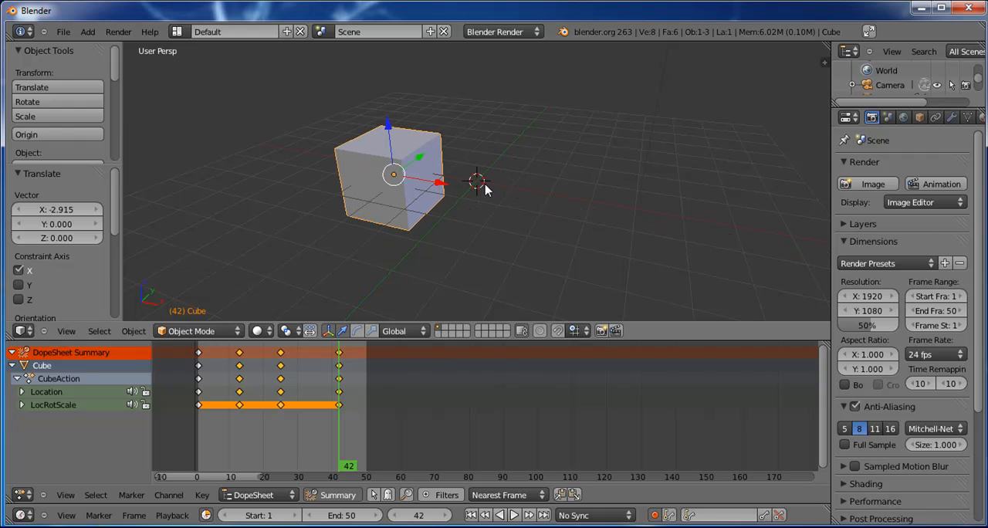
Step: Scrub to frame 50, play the automatically keyed animation to watch the cube move, and stop playback
{"action": "right_click_drag", "start_coordinate": [308, 395], "coordinate": [368, 393]}
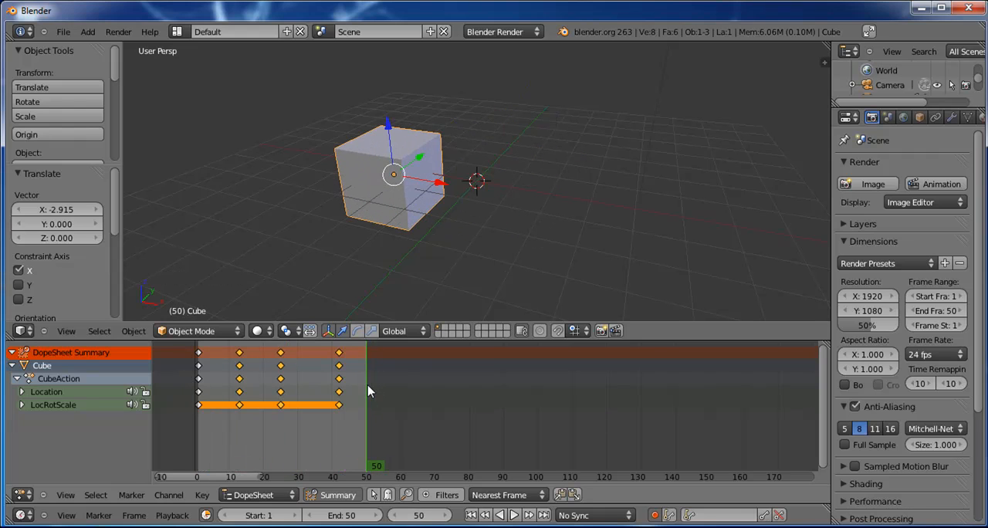
{"action": "left_click", "coordinate": [513, 515]}
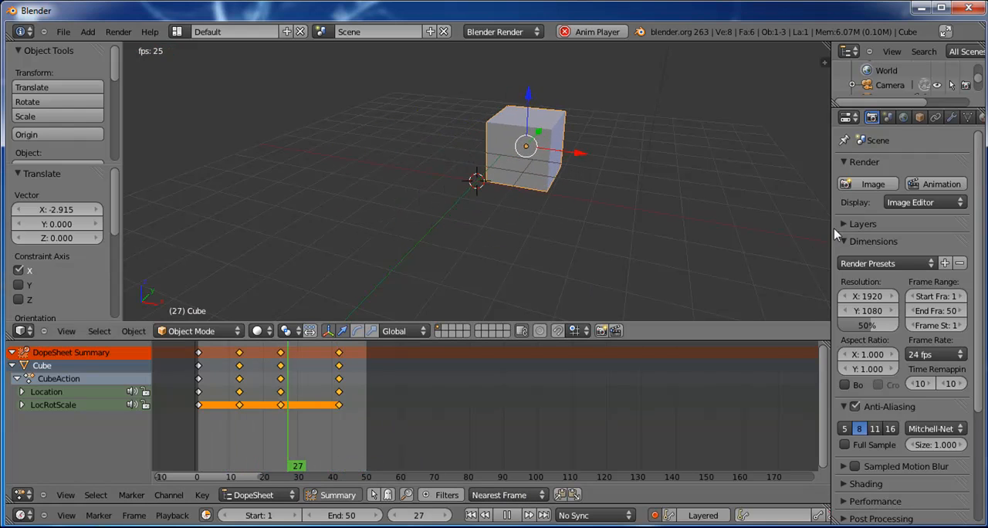
{"action": "scroll", "coordinate": [871, 289], "scroll_direction": "up", "scroll_amount": 4}
{"action": "scroll", "coordinate": [871, 288], "scroll_direction": "down", "scroll_amount": 5}
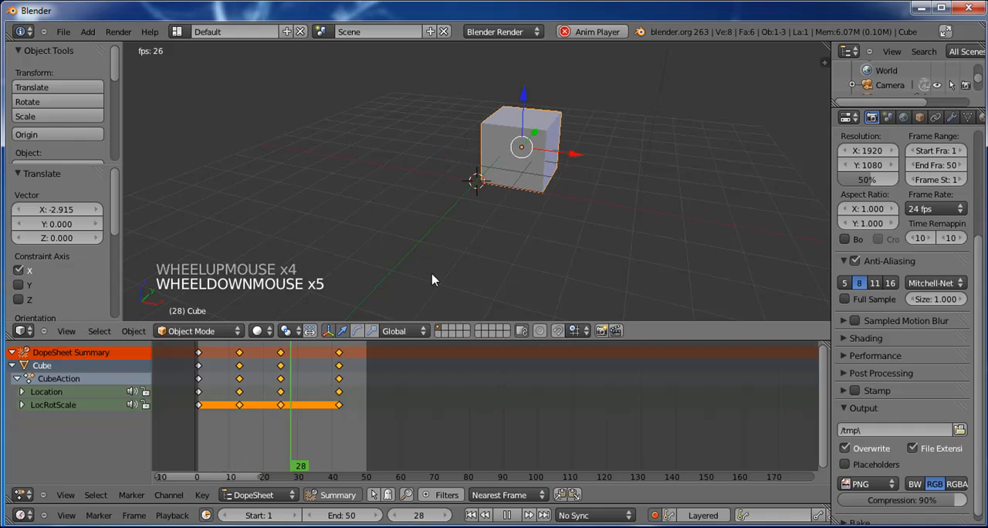
{"action": "scroll", "coordinate": [433, 225], "scroll_direction": "up", "scroll_amount": 2}
{"action": "scroll", "coordinate": [417, 220], "scroll_direction": "down", "scroll_amount": 1}
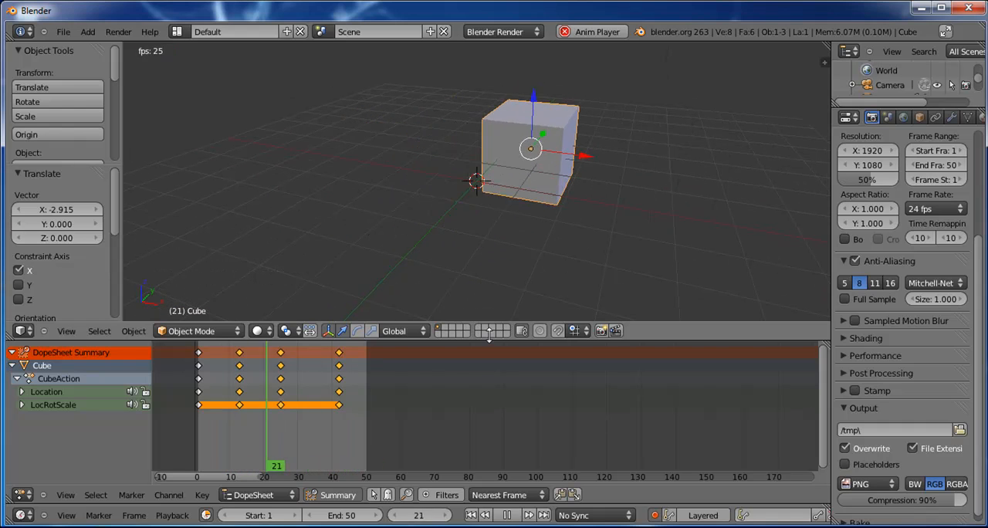
{"action": "left_click", "coordinate": [507, 516]}
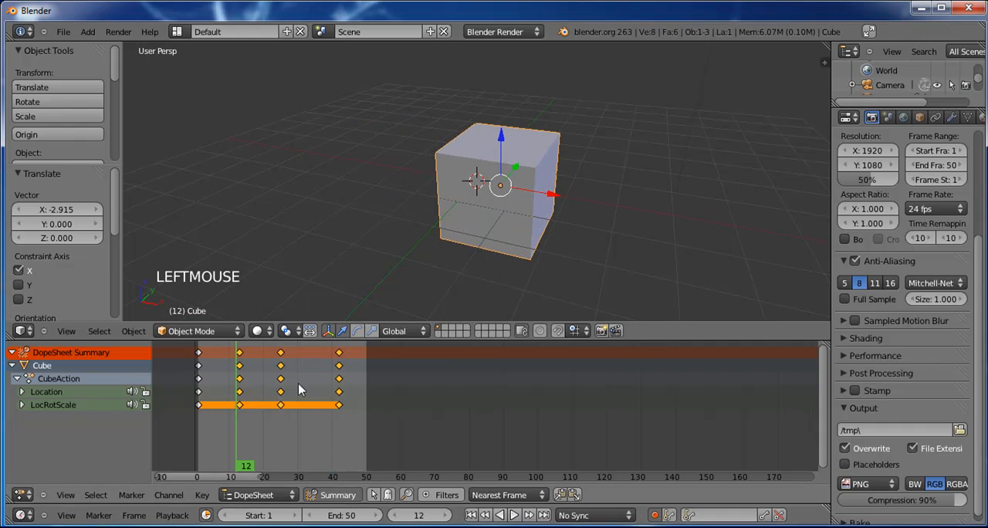
Step: Switch the screen layout to Animation and bring the cube's keyframes into view in its DopeSheet
{"action": "scroll", "coordinate": [313, 380], "scroll_direction": "up", "scroll_amount": 3}
{"action": "scroll", "coordinate": [313, 379], "scroll_direction": "down", "scroll_amount": 4}
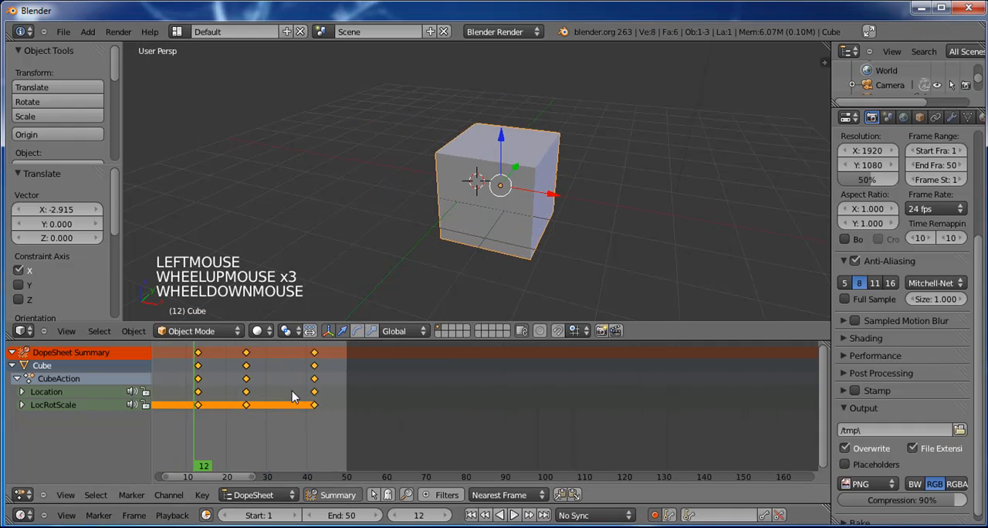
{"action": "left_click", "coordinate": [176, 31]}
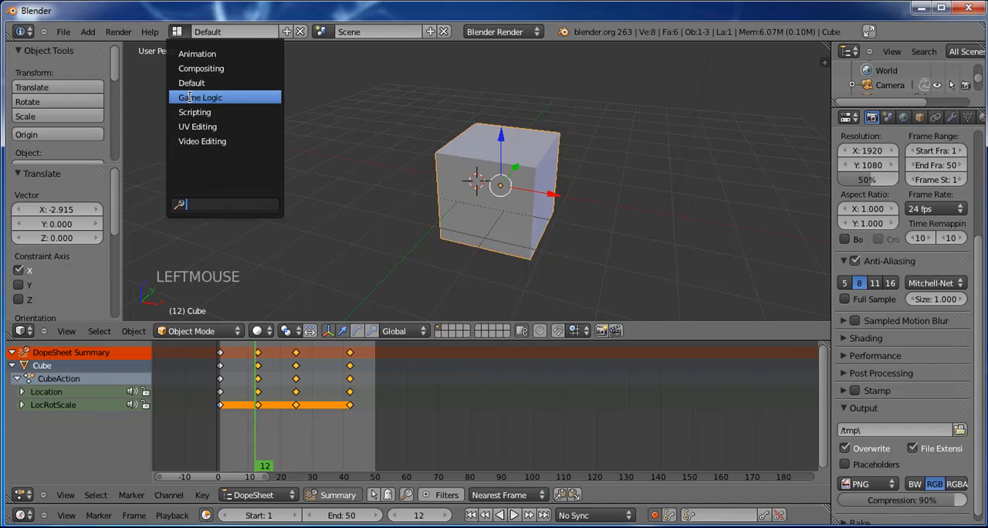
{"action": "left_click", "coordinate": [215, 53]}
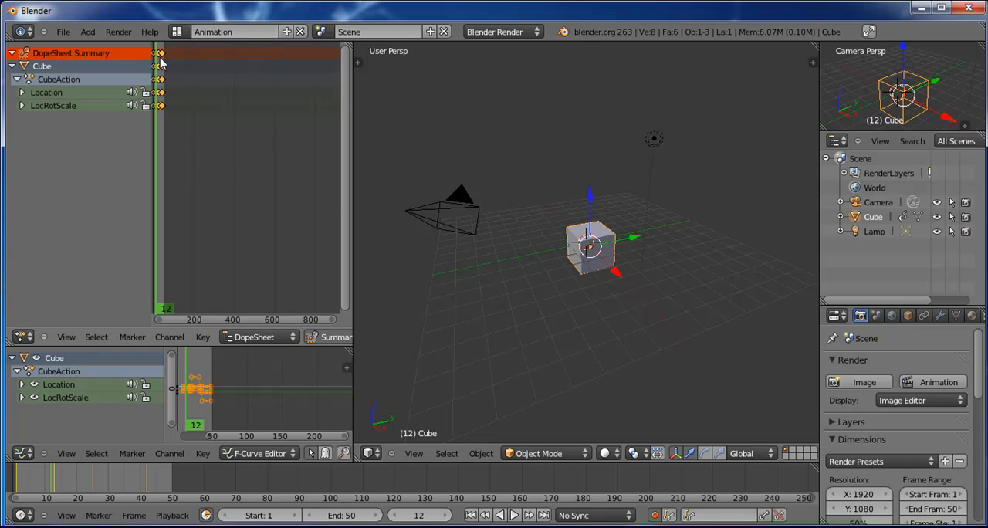
{"action": "scroll", "coordinate": [253, 318], "scroll_direction": "up", "scroll_amount": 1}
{"action": "left_click_drag", "start_coordinate": [253, 317], "coordinate": [206, 323]}
{"action": "scroll", "coordinate": [205, 177], "scroll_direction": "up", "scroll_amount": 5}
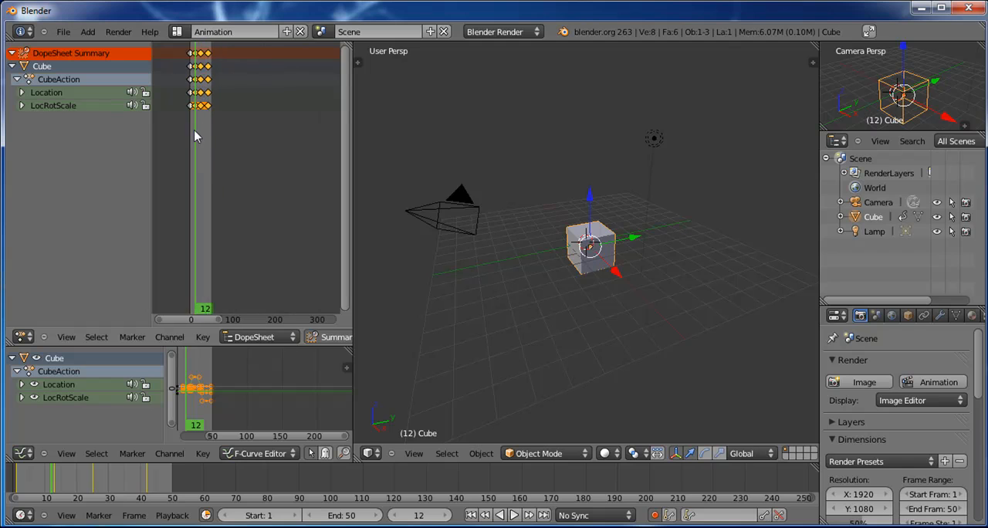
{"action": "middle_click_drag", "start_coordinate": [182, 165], "coordinate": [289, 170]}
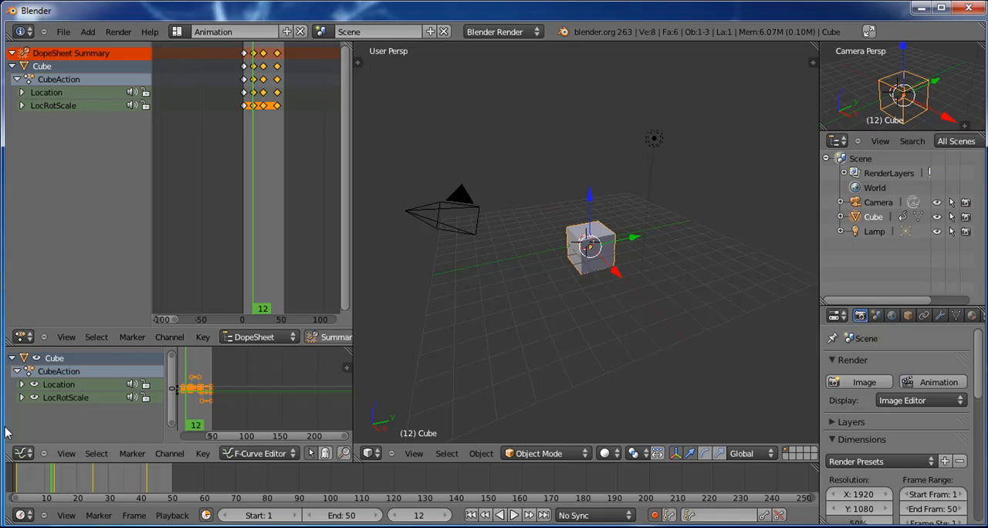
Step: Examine the cube's animation curves and their keyframe handles in the Graph Editor across the 50-frame range
{"action": "left_click", "coordinate": [23, 454]}
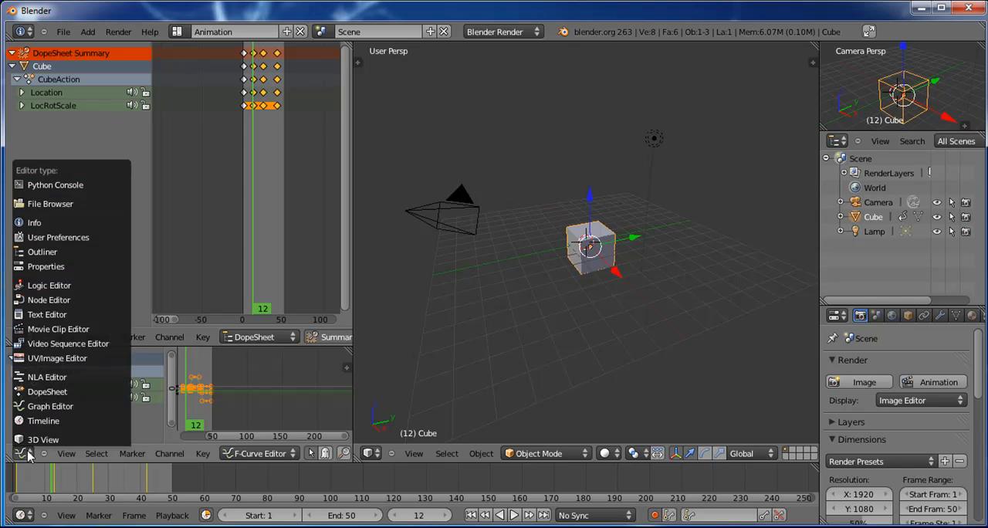
{"action": "left_click", "coordinate": [85, 416]}
{"action": "scroll", "coordinate": [227, 398], "scroll_direction": "up", "scroll_amount": 3}
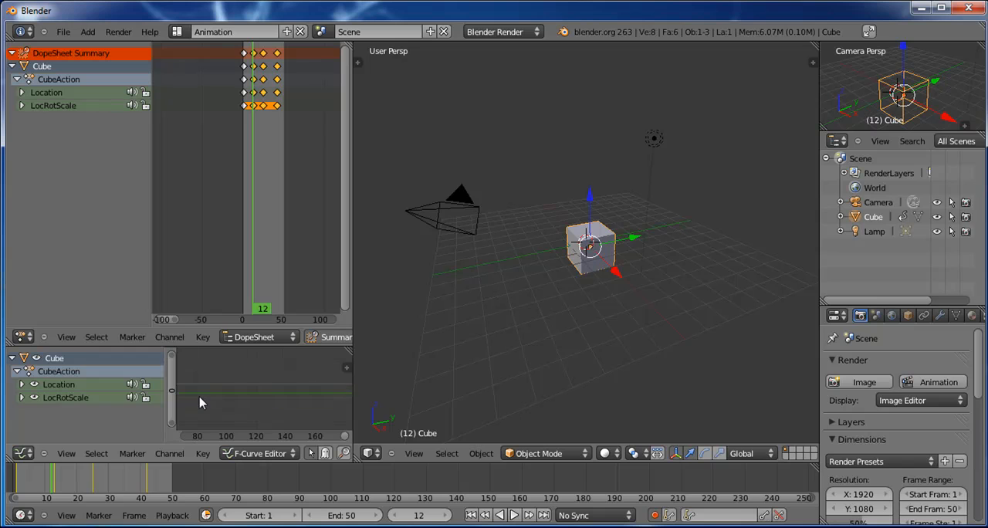
{"action": "middle_click_drag", "start_coordinate": [201, 397], "coordinate": [320, 402]}
{"action": "scroll", "coordinate": [260, 395], "scroll_direction": "up", "scroll_amount": 7}
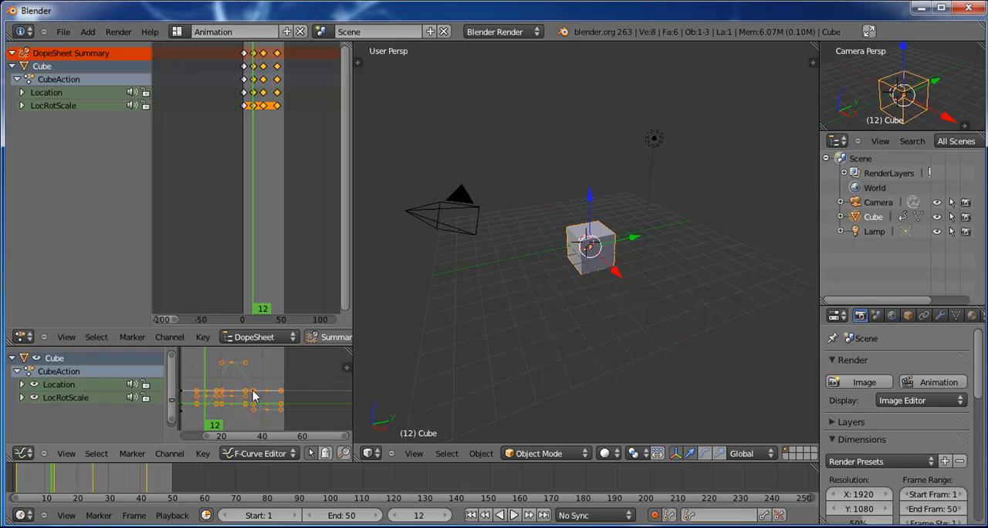
{"action": "mouse_move", "coordinate": [247, 392]}
{"action": "middle_mouse_down"}
{"action": "mouse_move", "coordinate": [276, 370]}
{"action": "mouse_move", "coordinate": [264, 392]}
{"action": "middle_mouse_up"}
{"action": "scroll", "coordinate": [274, 385], "scroll_direction": "up", "scroll_amount": 6}
{"action": "scroll", "coordinate": [271, 372], "scroll_direction": "down", "scroll_amount": 2}
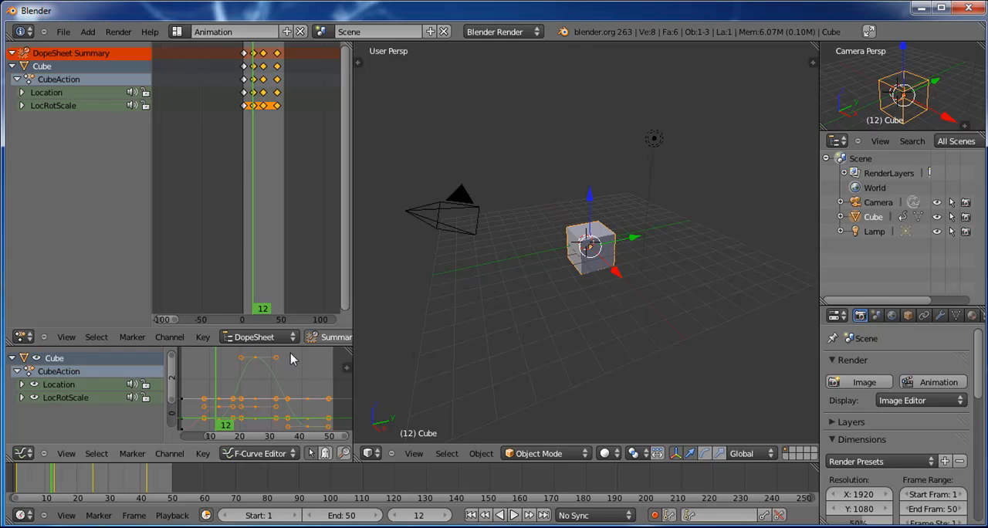
{"action": "scroll", "coordinate": [255, 374], "scroll_direction": "up", "scroll_amount": 1}
{"action": "mouse_move", "coordinate": [257, 376]}
{"action": "middle_mouse_down"}
{"action": "mouse_move", "coordinate": [288, 381]}
{"action": "mouse_move", "coordinate": [283, 397]}
{"action": "mouse_move", "coordinate": [274, 367]}
{"action": "middle_mouse_up"}
{"action": "scroll", "coordinate": [281, 396], "scroll_direction": "down", "scroll_amount": 4}
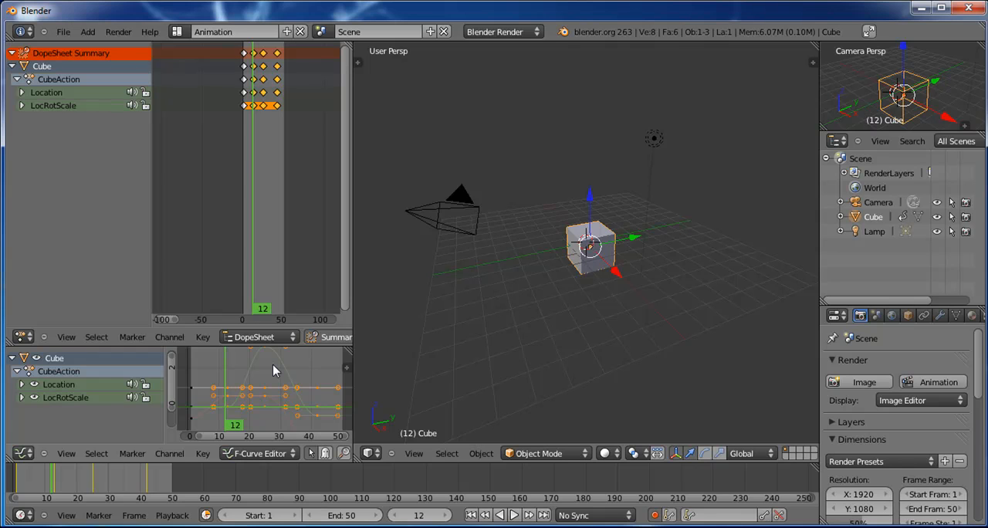
{"action": "scroll", "coordinate": [274, 371], "scroll_direction": "down", "scroll_amount": 1}
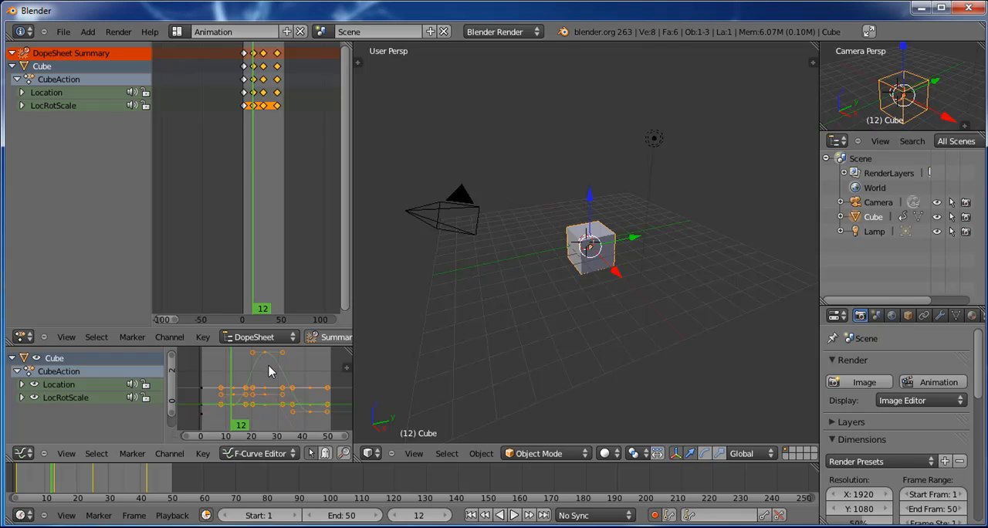
{"action": "scroll", "coordinate": [278, 394], "scroll_direction": "down", "scroll_amount": 1}
{"action": "middle_click_drag", "start_coordinate": [287, 385], "coordinate": [267, 364]}
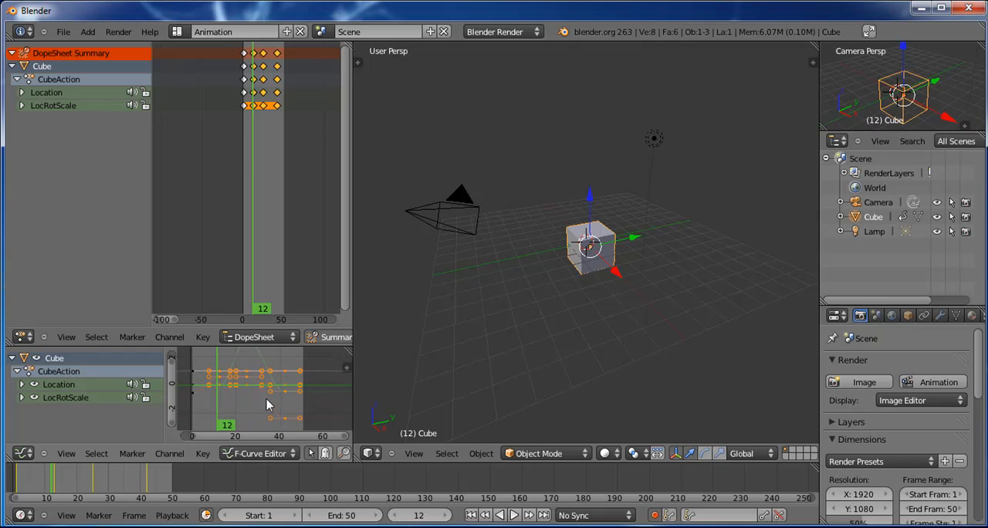
Step: Switch the screen layout back to Default and play the cube animation from frame 0, then stop it
{"action": "left_click", "coordinate": [178, 32]}
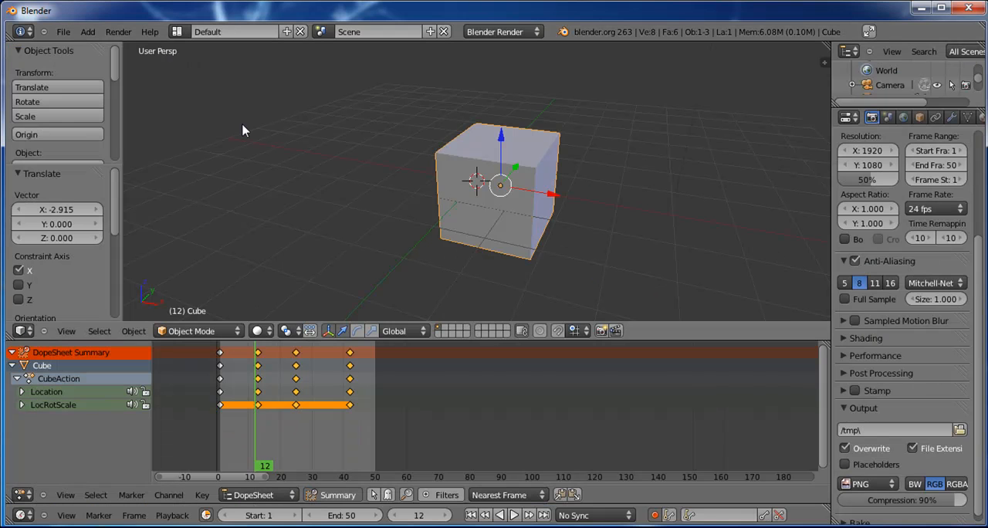
{"action": "left_click", "coordinate": [228, 79]}
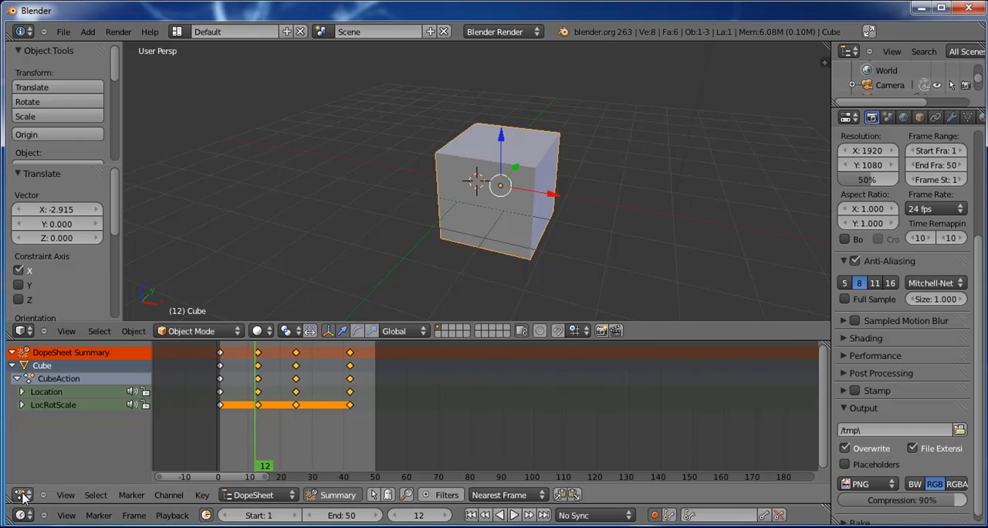
{"action": "mouse_move", "coordinate": [289, 418]}
{"action": "right_mouse_down"}
{"action": "mouse_move", "coordinate": [237, 413]}
{"action": "mouse_move", "coordinate": [359, 389]}
{"action": "mouse_move", "coordinate": [251, 375]}
{"action": "mouse_move", "coordinate": [386, 368]}
{"action": "mouse_move", "coordinate": [219, 386]}
{"action": "right_mouse_up"}
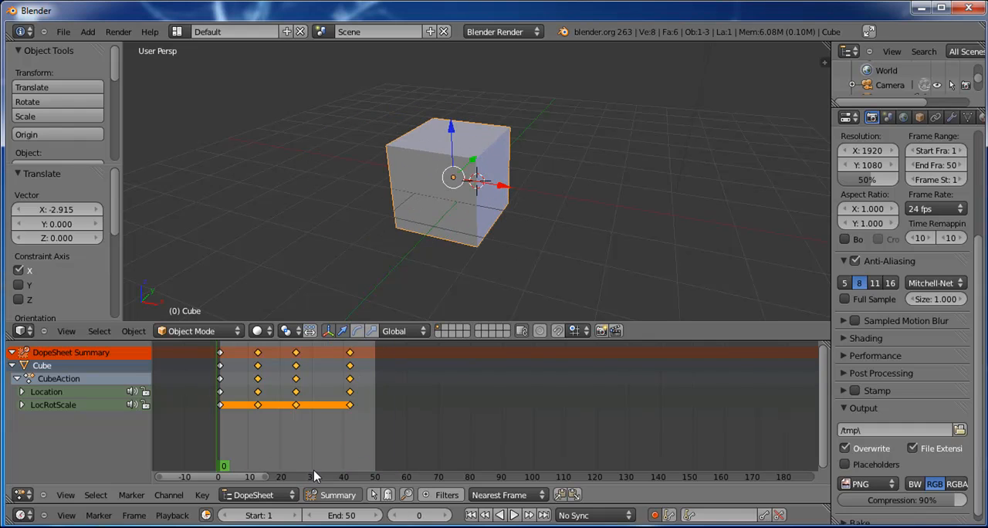
{"action": "left_click", "coordinate": [514, 516]}
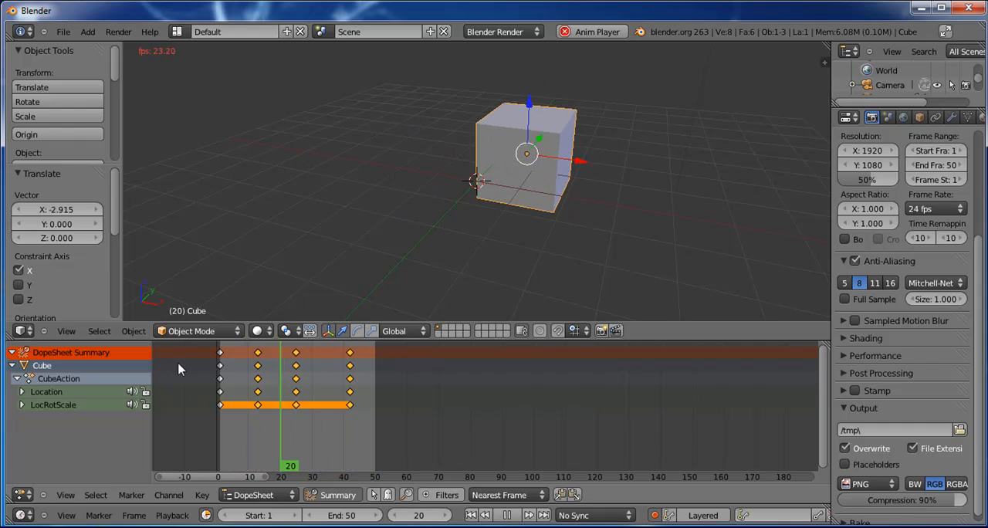
{"action": "left_click", "coordinate": [507, 515]}
Step: Duplicate the cube's first keyframe column in the DopeSheet and place the copy at frame 50
{"action": "left_click", "coordinate": [426, 410]}
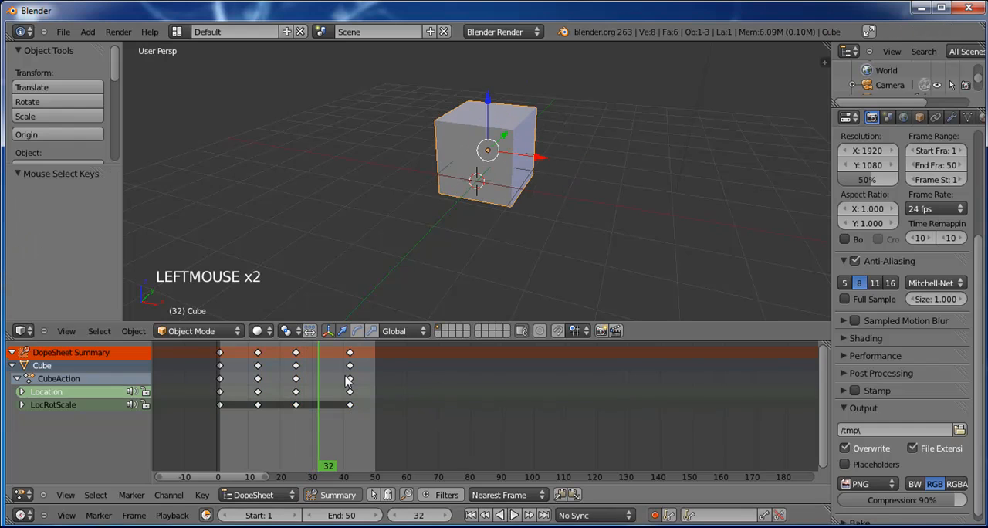
{"action": "left_click", "coordinate": [221, 354]}
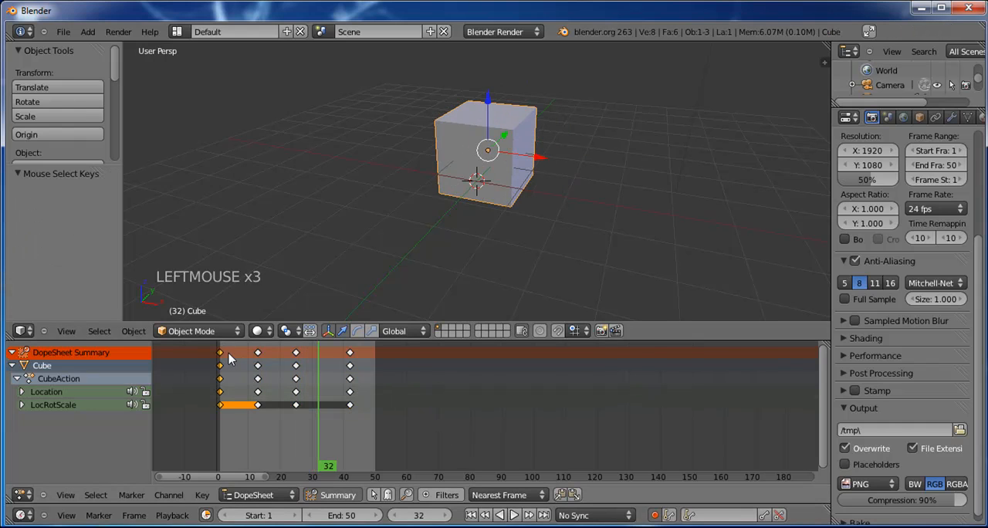
{"action": "right_click", "coordinate": [230, 359]}
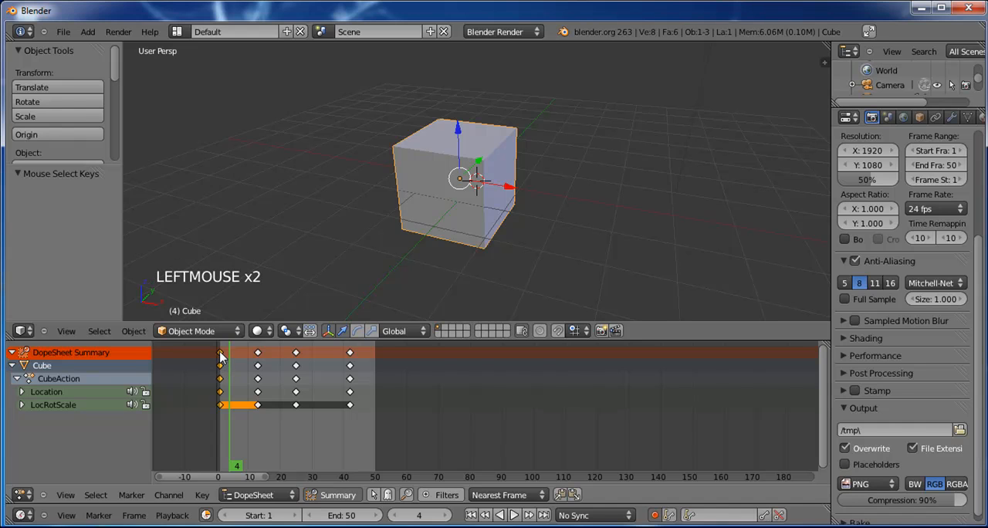
{"action": "key", "text": "shift+d"}
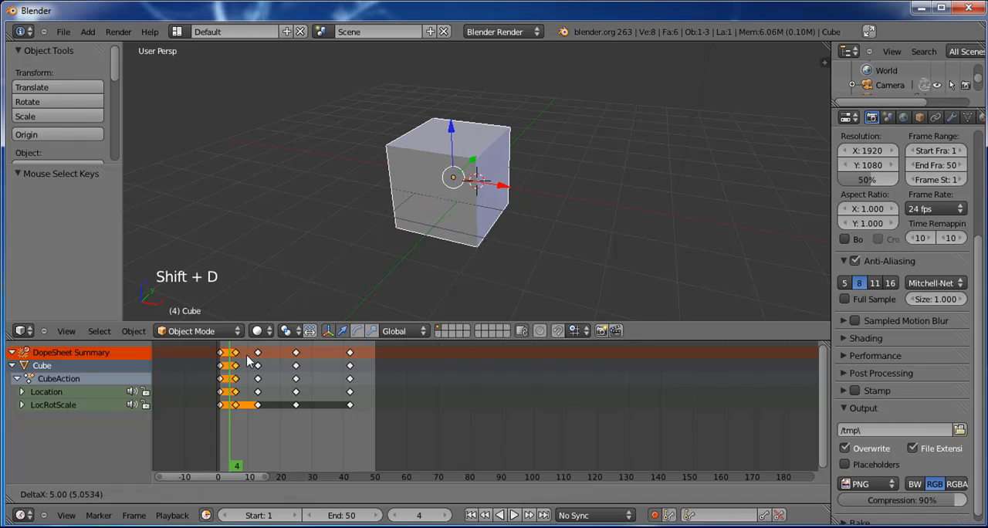
{"action": "left_click", "coordinate": [385, 372]}
Step: Review the looping cube motion by playing it, scrubbing back to frame 1, and playing it again before stopping
{"action": "left_click", "coordinate": [513, 515]}
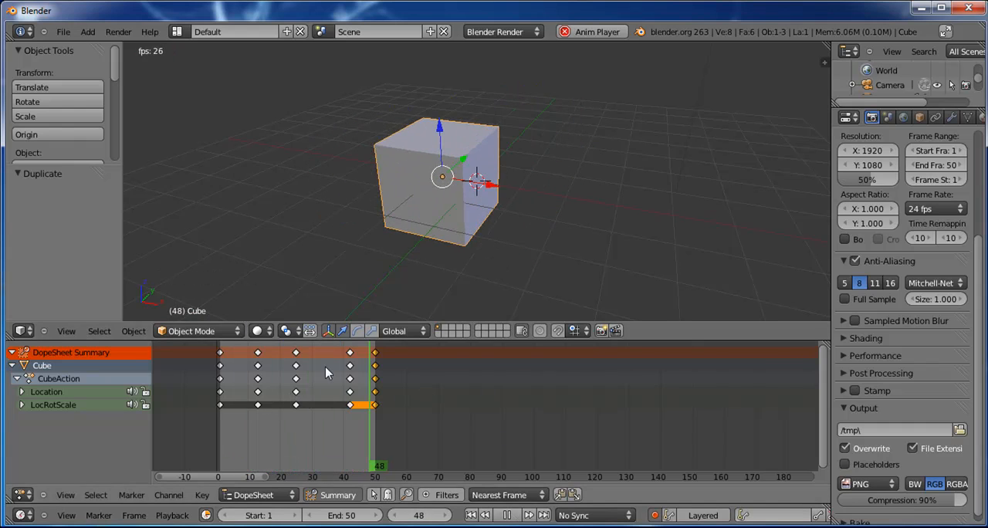
{"action": "left_click", "coordinate": [507, 515]}
{"action": "left_click", "coordinate": [336, 412]}
{"action": "mouse_move", "coordinate": [315, 413]}
{"action": "right_mouse_down"}
{"action": "mouse_move", "coordinate": [255, 414]}
{"action": "mouse_move", "coordinate": [401, 415]}
{"action": "mouse_move", "coordinate": [310, 415]}
{"action": "right_mouse_up"}
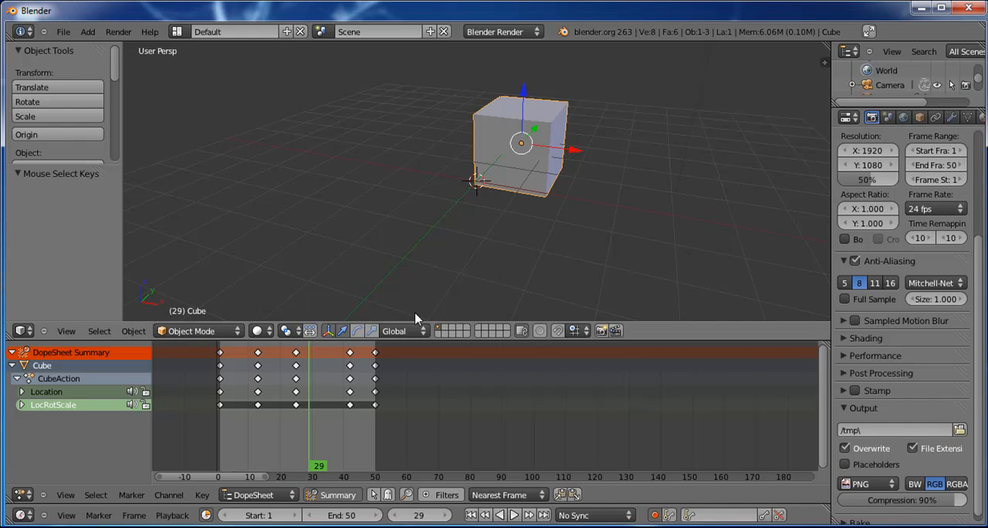
{"action": "right_click_drag", "start_coordinate": [337, 363], "coordinate": [258, 361]}
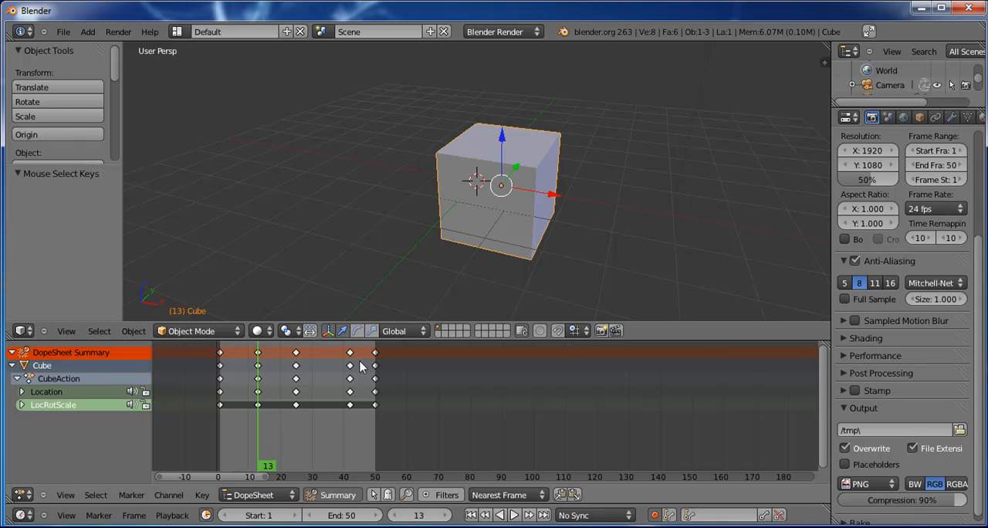
{"action": "right_click_drag", "start_coordinate": [260, 359], "coordinate": [221, 355]}
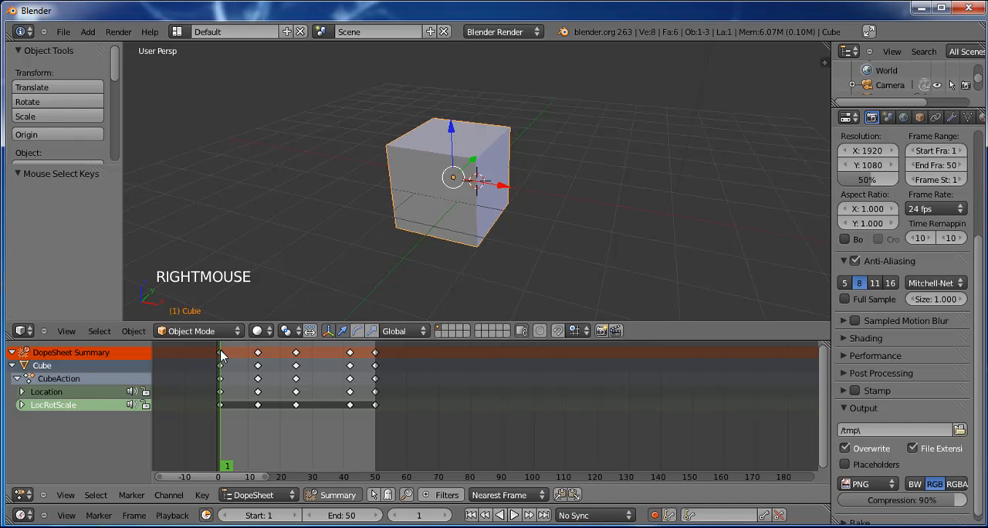
{"action": "left_click", "coordinate": [512, 516]}
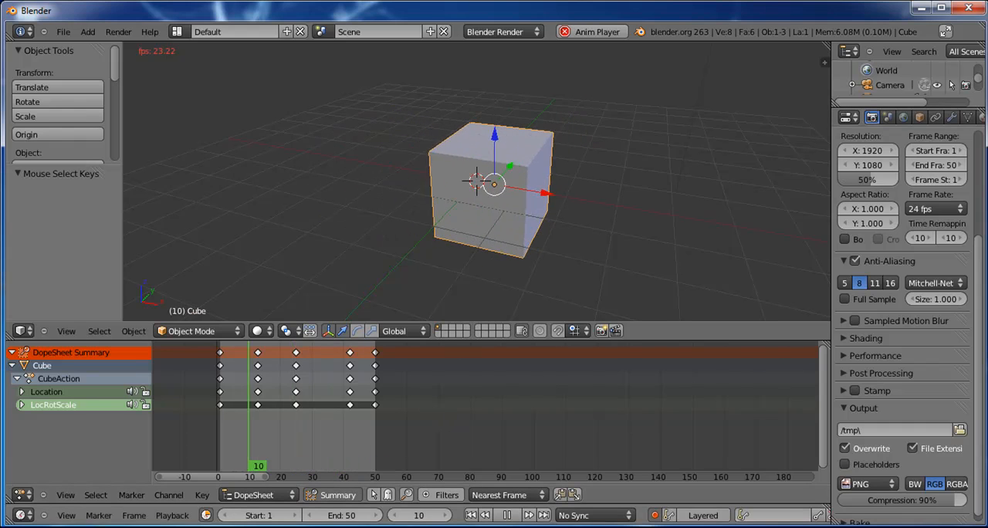
{"action": "left_click", "coordinate": [507, 518]}
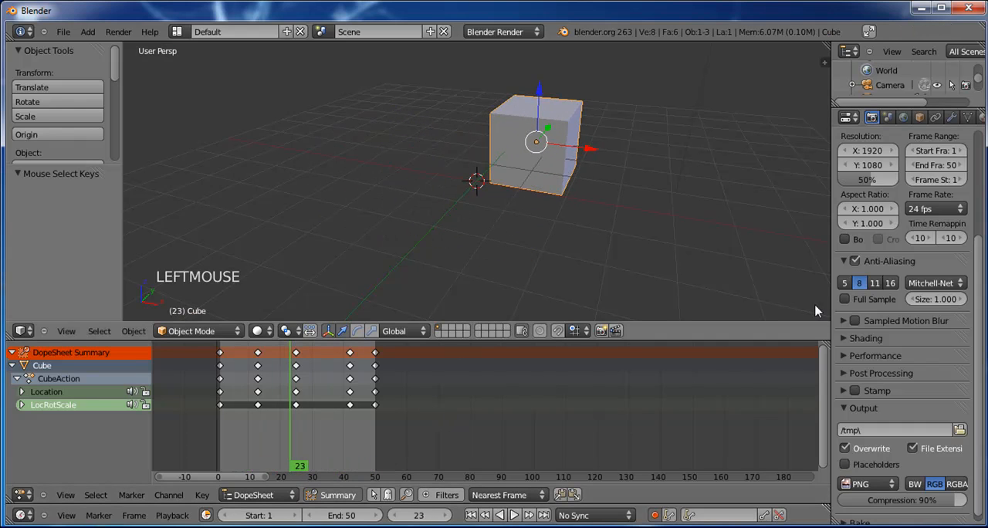
Step: Set the render frame rate to 50 fps and start playing the animation
{"action": "left_click", "coordinate": [962, 210]}
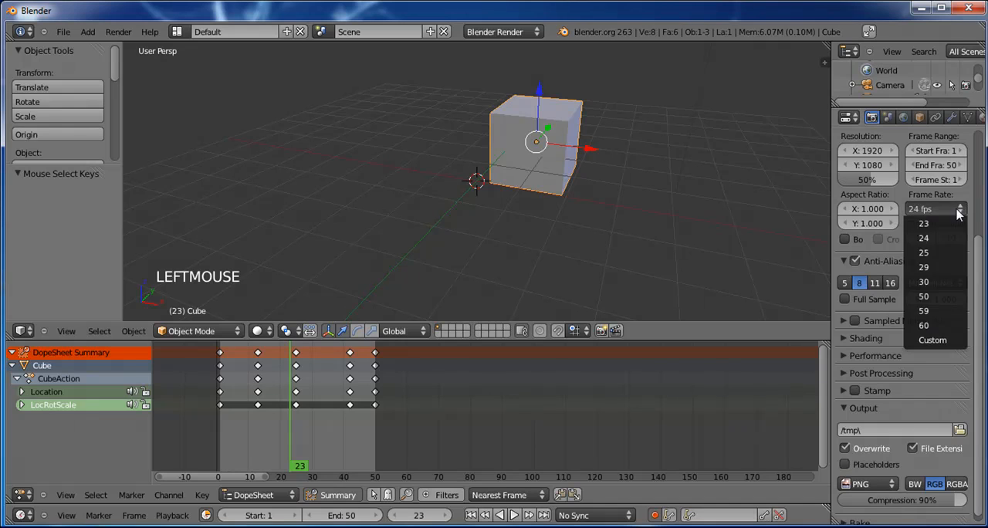
{"action": "left_click", "coordinate": [937, 298]}
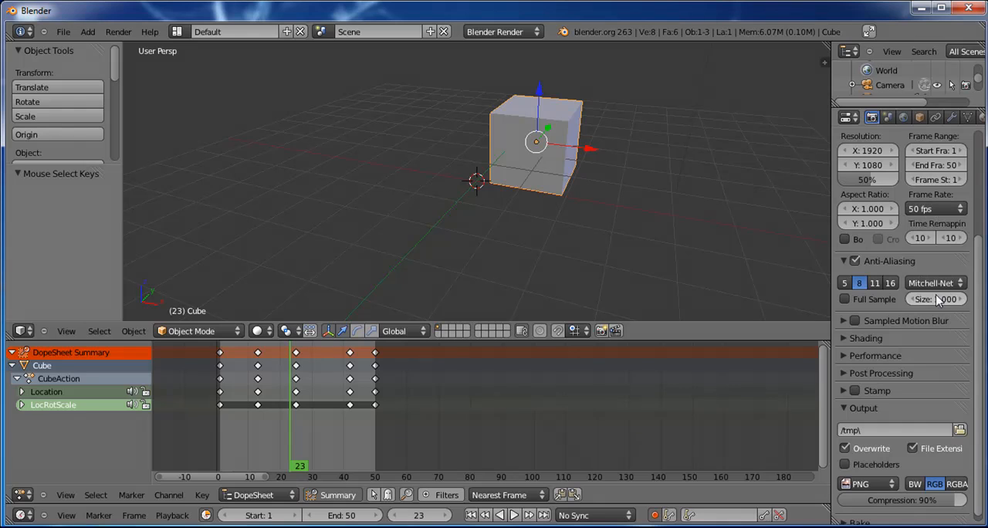
{"action": "left_click", "coordinate": [515, 515]}
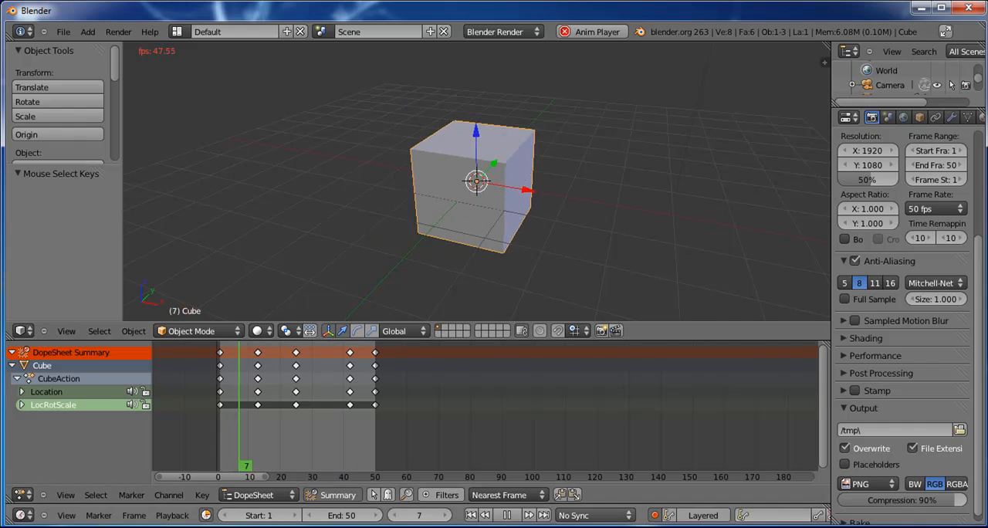
Step: Change the frame rate to the 23.98 fps preset during playback, watch the motion, and stop playback
{"action": "left_click", "coordinate": [946, 210]}
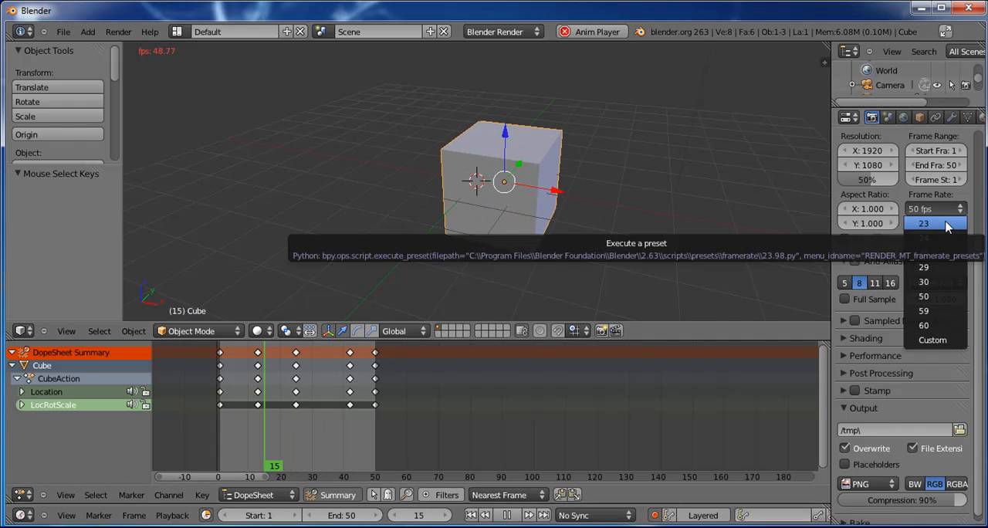
{"action": "left_click", "coordinate": [946, 223]}
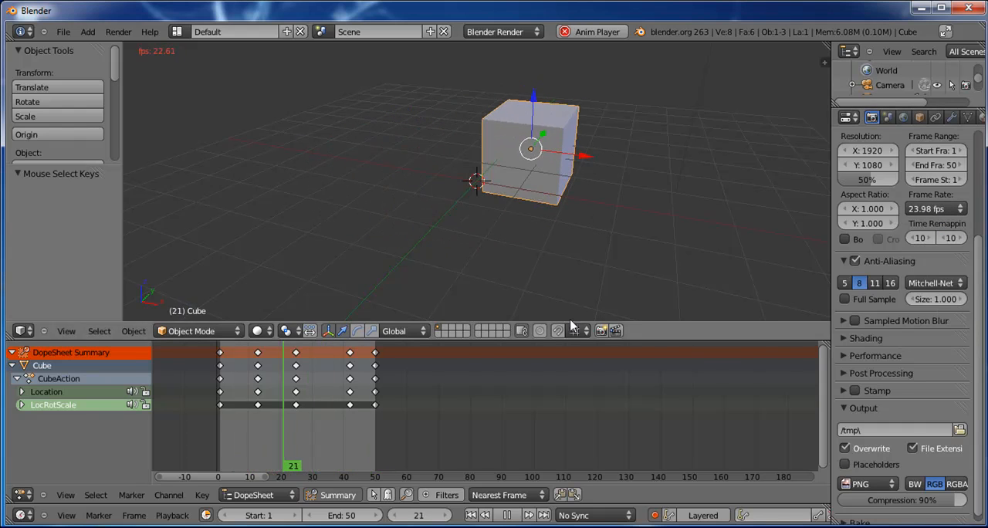
{"action": "left_click", "coordinate": [507, 515]}
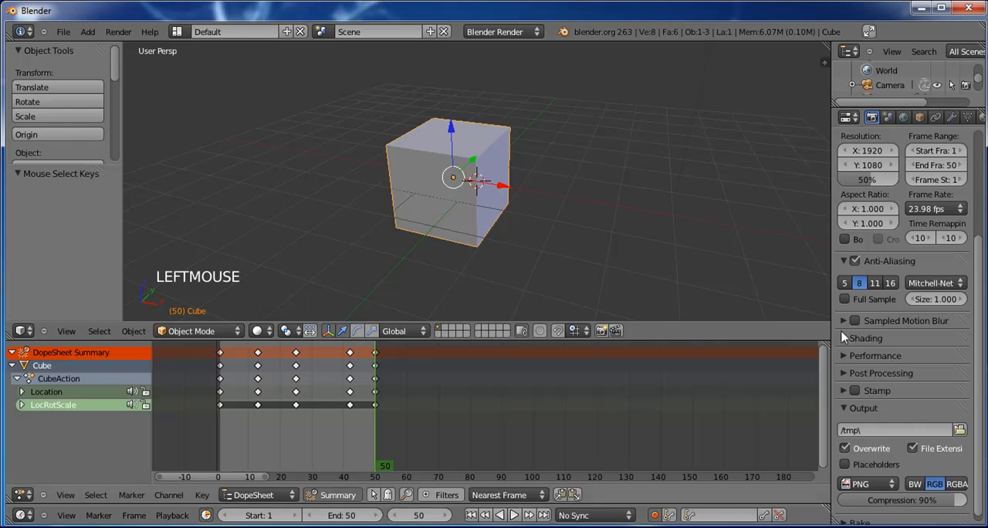
Step: Set a custom frame rate with FPS at 10, play the animation at that speed, and stop it
{"action": "left_click", "coordinate": [934, 208]}
{"action": "left_click", "coordinate": [944, 341]}
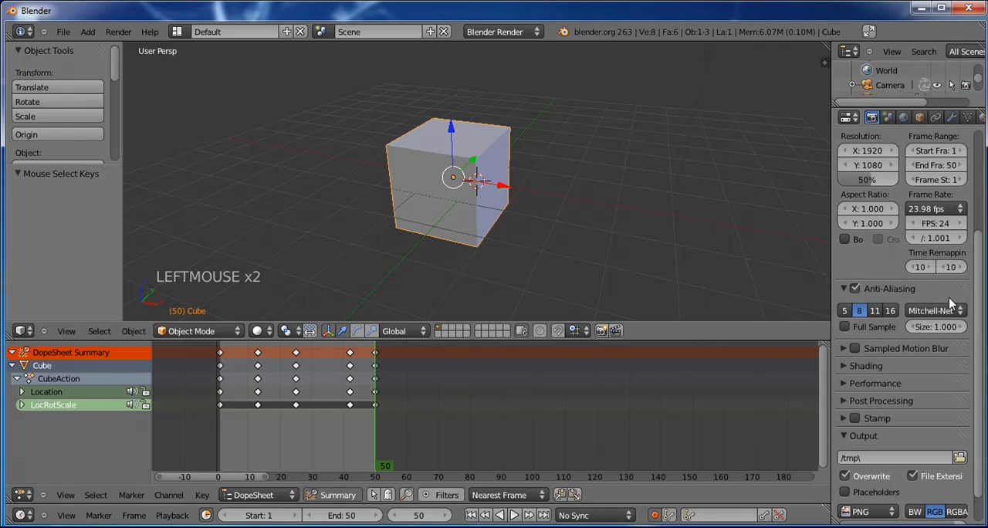
{"action": "left_click", "coordinate": [946, 224]}
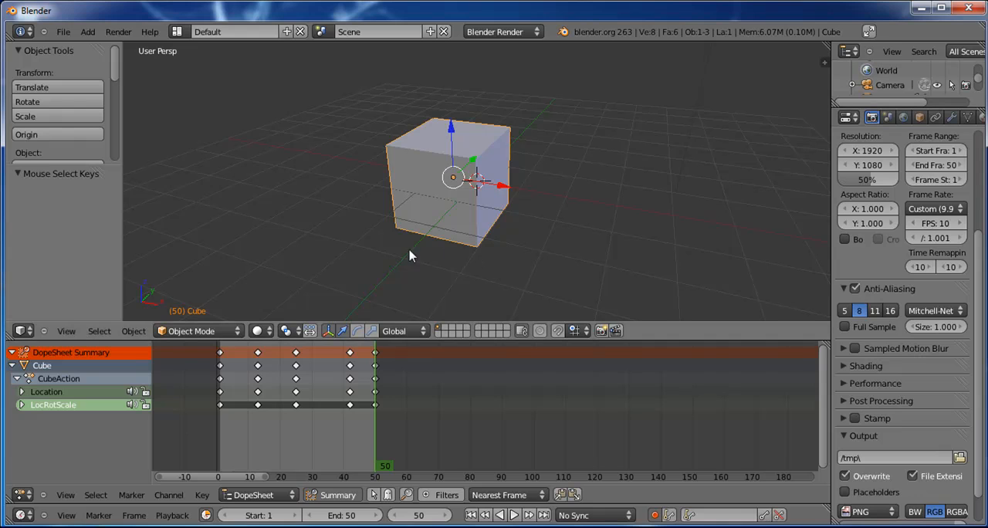
{"action": "left_click", "coordinate": [514, 515]}
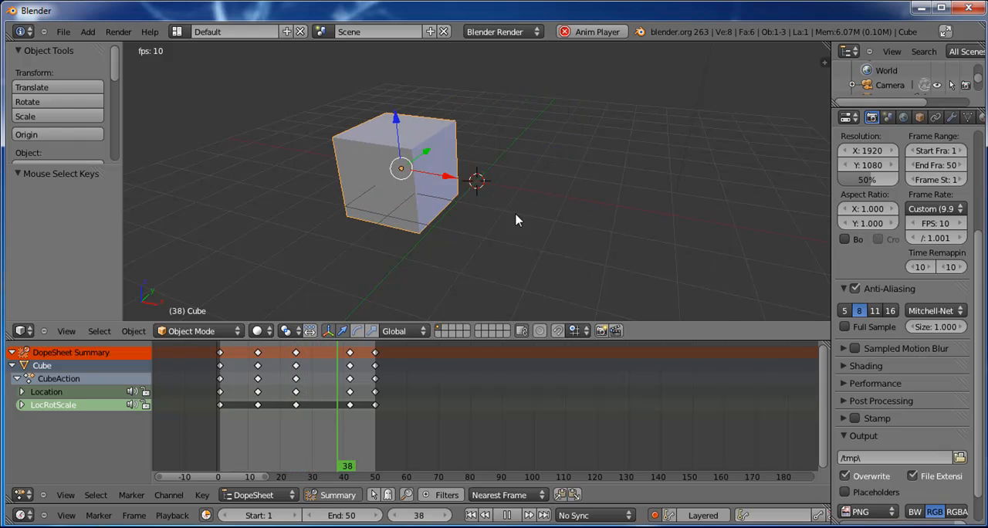
{"action": "left_click", "coordinate": [514, 517]}
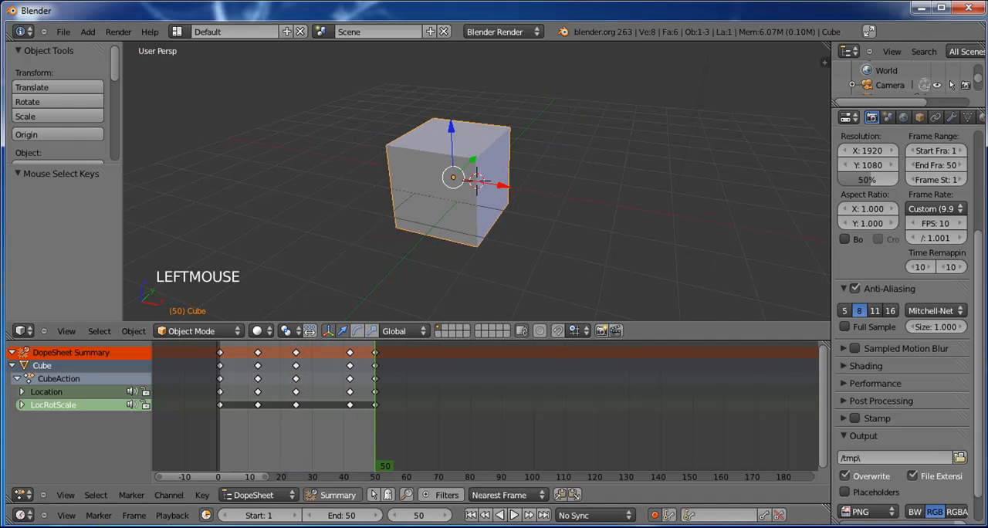
Step: Set the frame rate to the 24 fps preset and preview the animation forward and in reverse
{"action": "left_click", "coordinate": [961, 210]}
{"action": "left_click", "coordinate": [938, 238]}
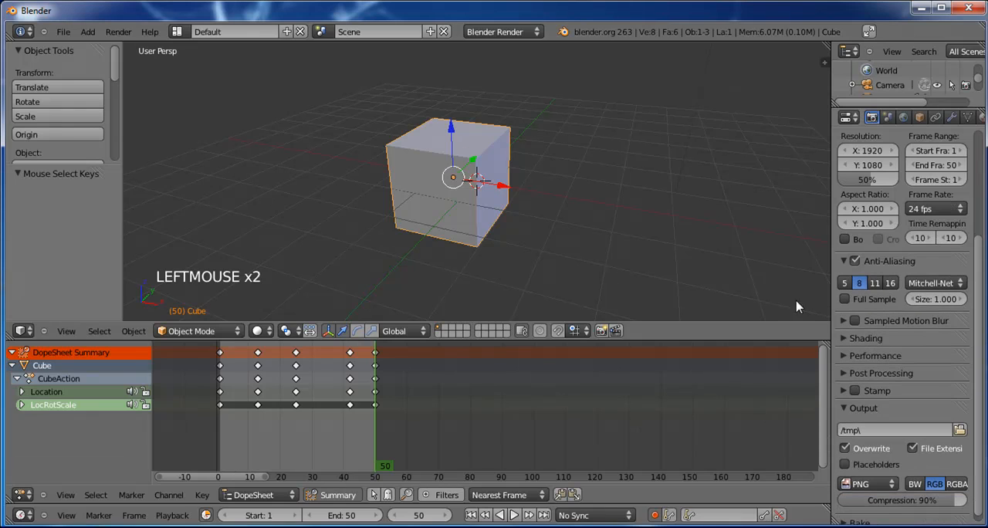
{"action": "left_click", "coordinate": [514, 515]}
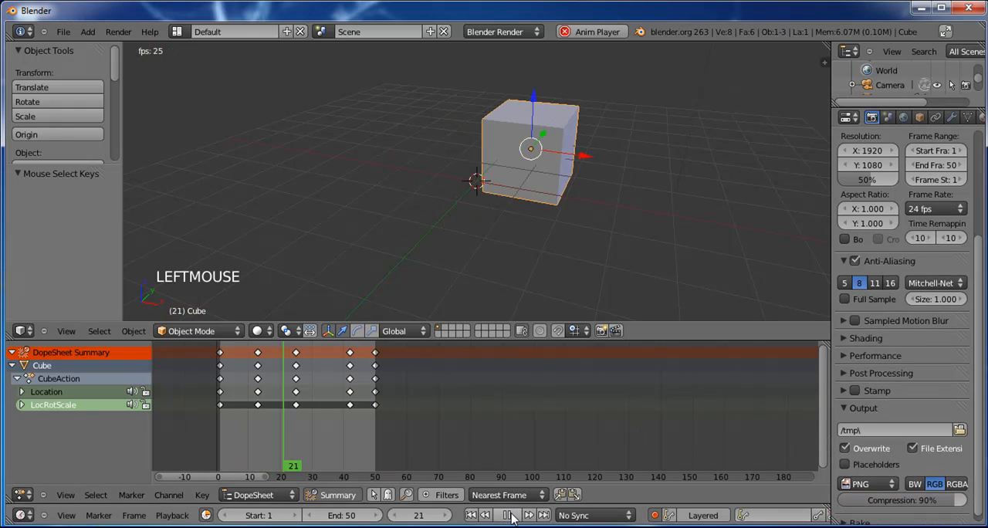
{"action": "left_click", "coordinate": [508, 516]}
{"action": "left_click", "coordinate": [500, 515]}
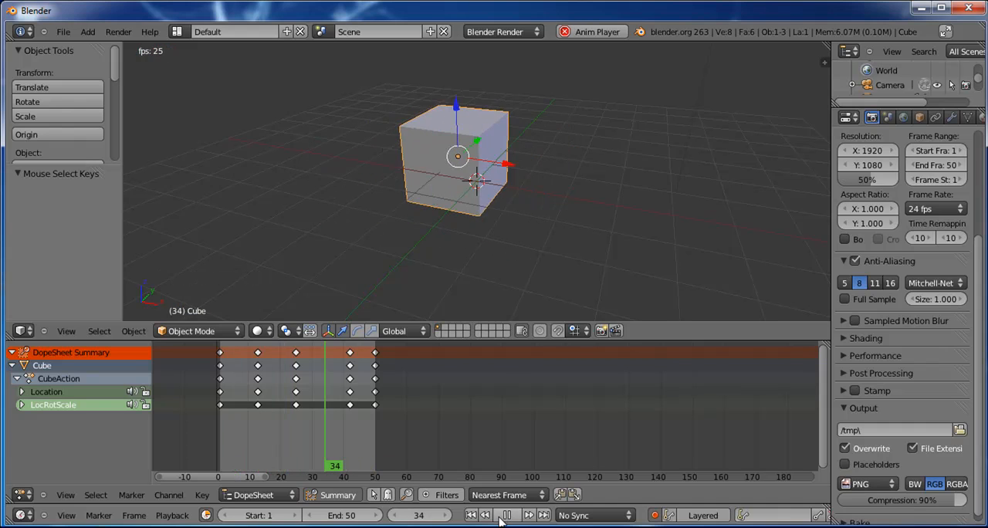
{"action": "left_click", "coordinate": [501, 519]}
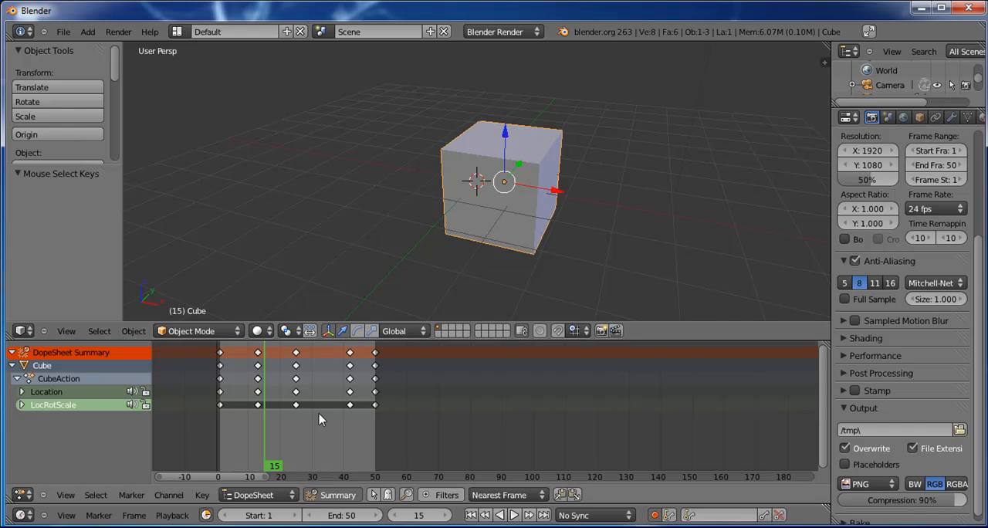
{"action": "scroll", "coordinate": [320, 414], "scroll_direction": "up", "scroll_amount": 3}
{"action": "middle_click_drag", "start_coordinate": [249, 414], "coordinate": [403, 444]}
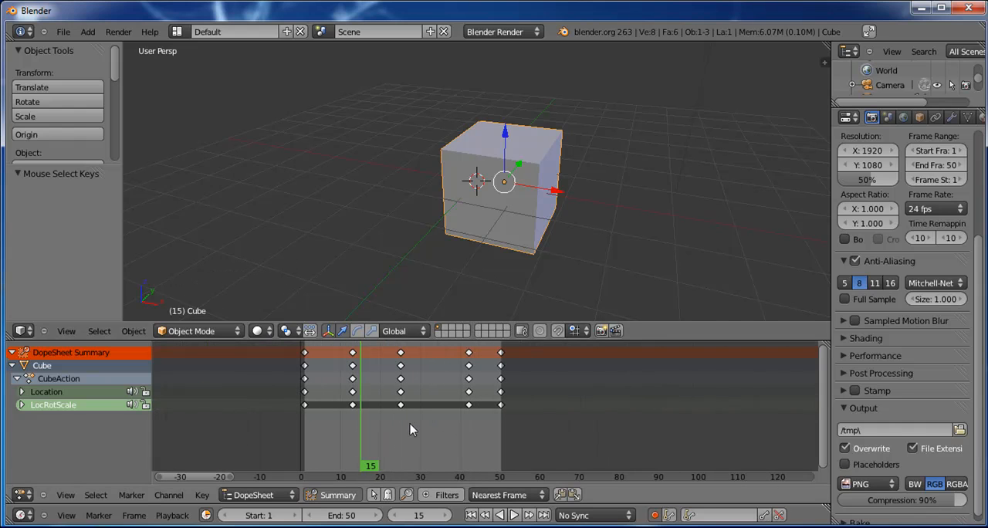
{"action": "scroll", "coordinate": [575, 199], "scroll_direction": "up", "scroll_amount": 3}
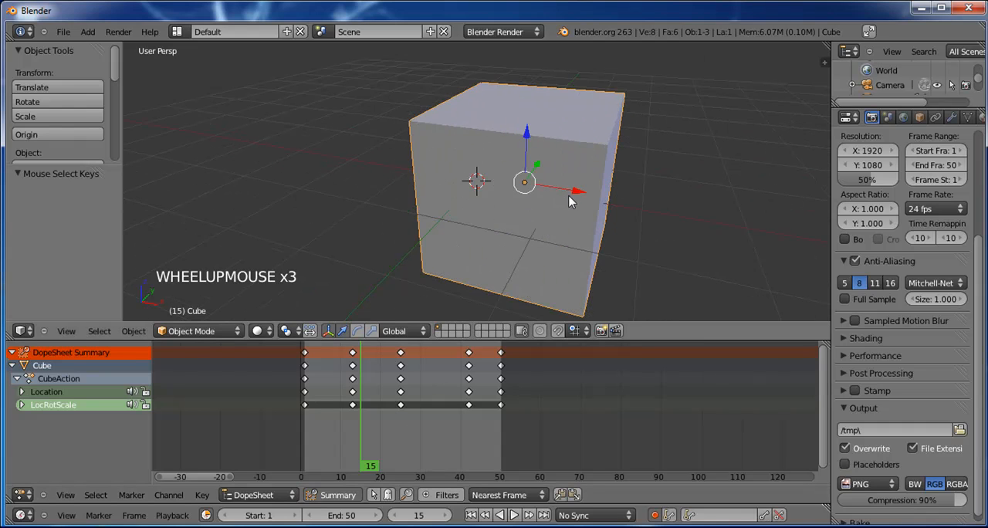
{"action": "scroll", "coordinate": [574, 200], "scroll_direction": "down", "scroll_amount": 2}
{"action": "middle_click", "coordinate": [615, 201]}
{"action": "left_click_drag", "start_coordinate": [620, 193], "coordinate": [607, 221], "text": "alt"}
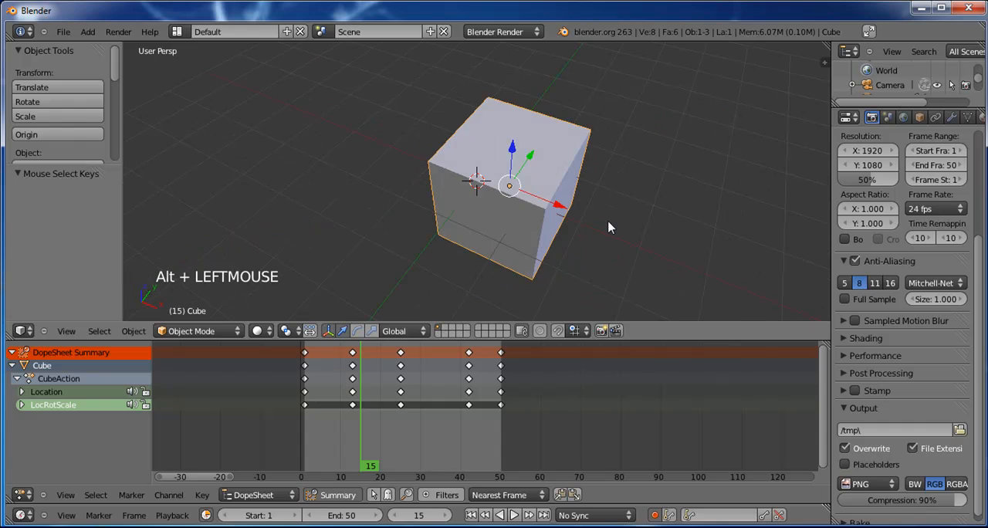
{"action": "scroll", "coordinate": [608, 226], "scroll_direction": "down", "scroll_amount": 3}
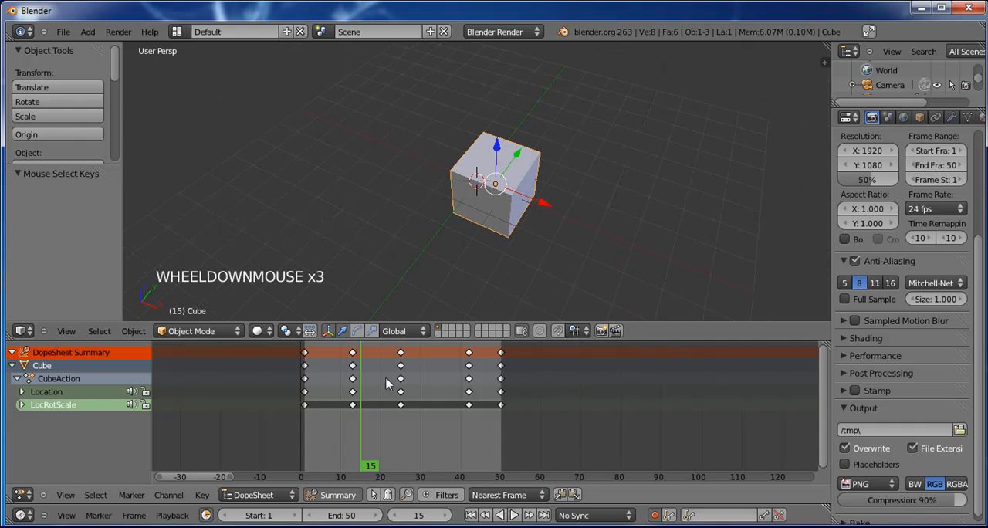
Step: Switch the DopeSheet area to the Graph Editor and frame the cube's animation curves over the full 1 to 50 frame range
{"action": "left_click", "coordinate": [21, 496]}
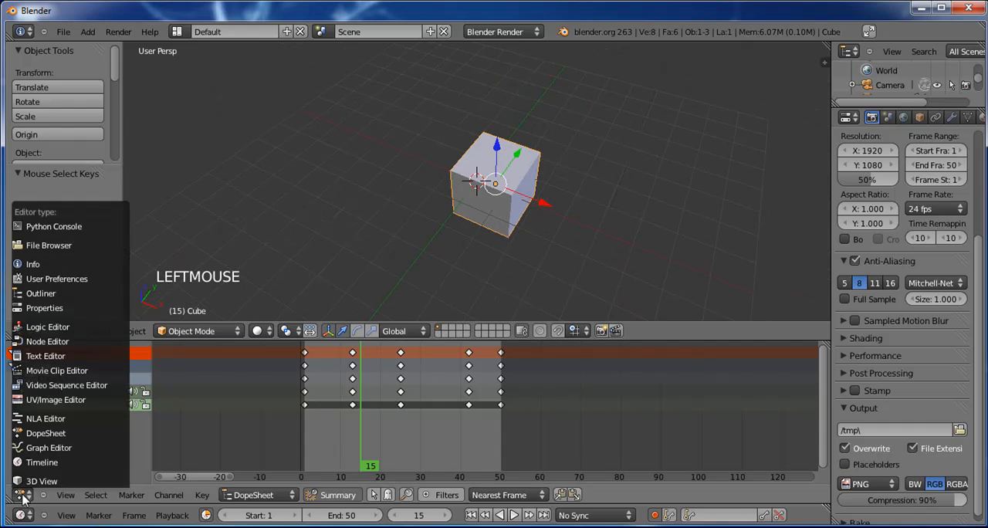
{"action": "left_click", "coordinate": [54, 457]}
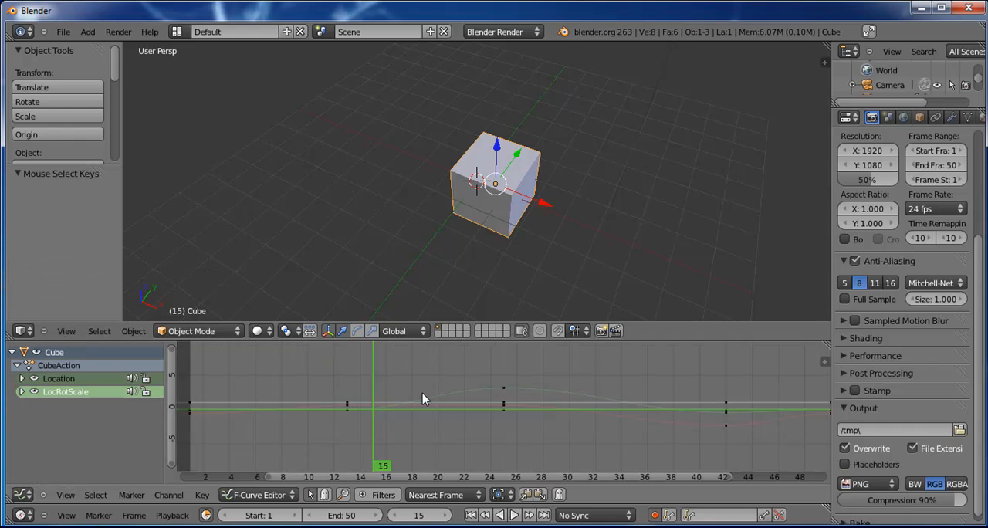
{"action": "scroll", "coordinate": [422, 393], "scroll_direction": "down", "scroll_amount": 4}
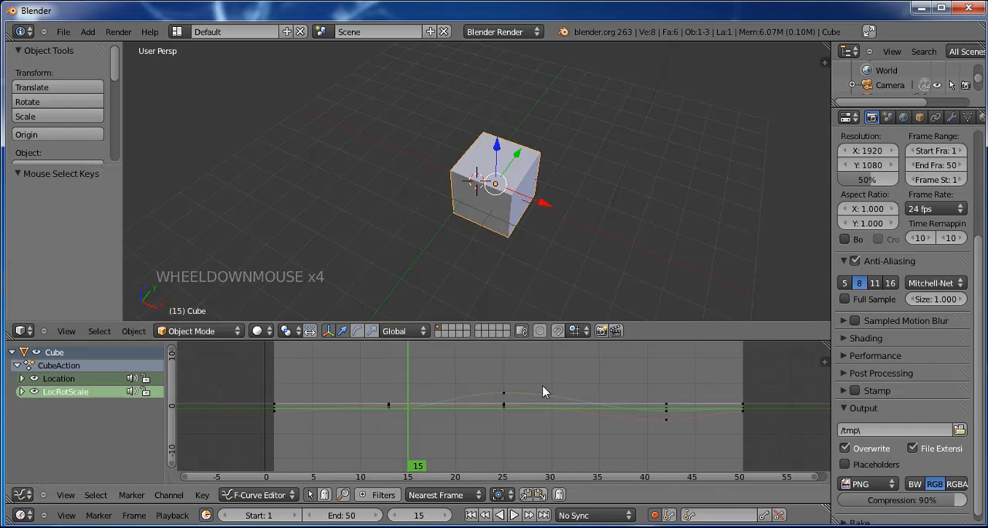
{"action": "scroll", "coordinate": [502, 398], "scroll_direction": "up", "scroll_amount": 2}
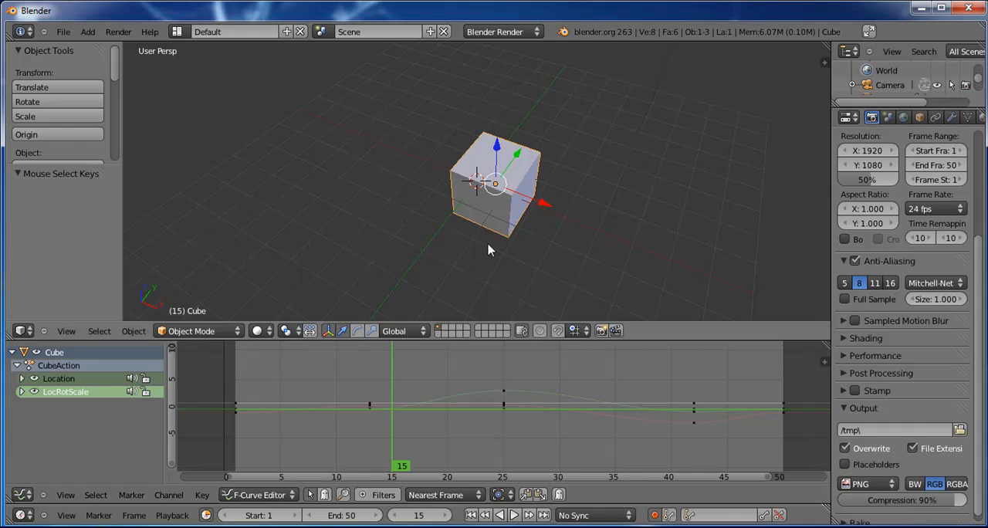
{"action": "scroll", "coordinate": [502, 264], "scroll_direction": "up", "scroll_amount": 2}
{"action": "left_click_drag", "start_coordinate": [505, 267], "coordinate": [476, 249], "text": "alt"}
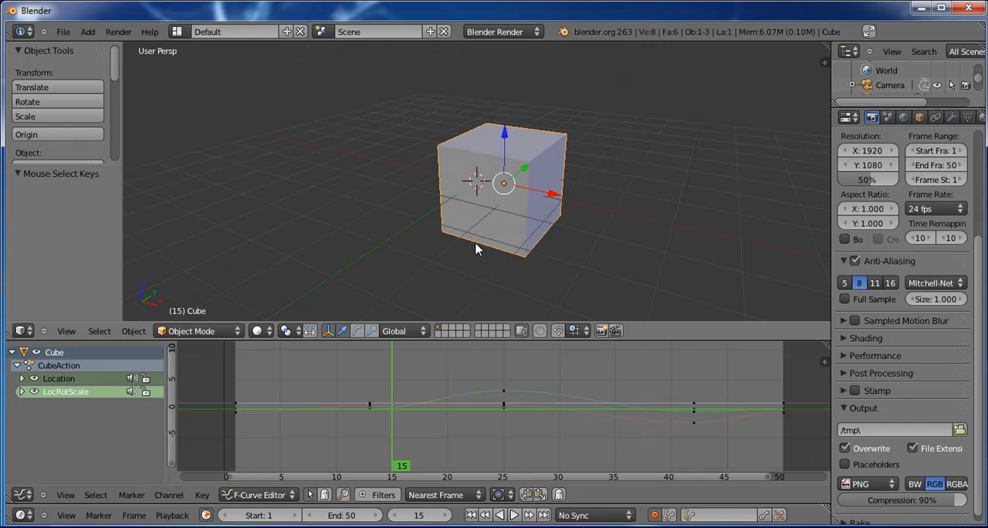